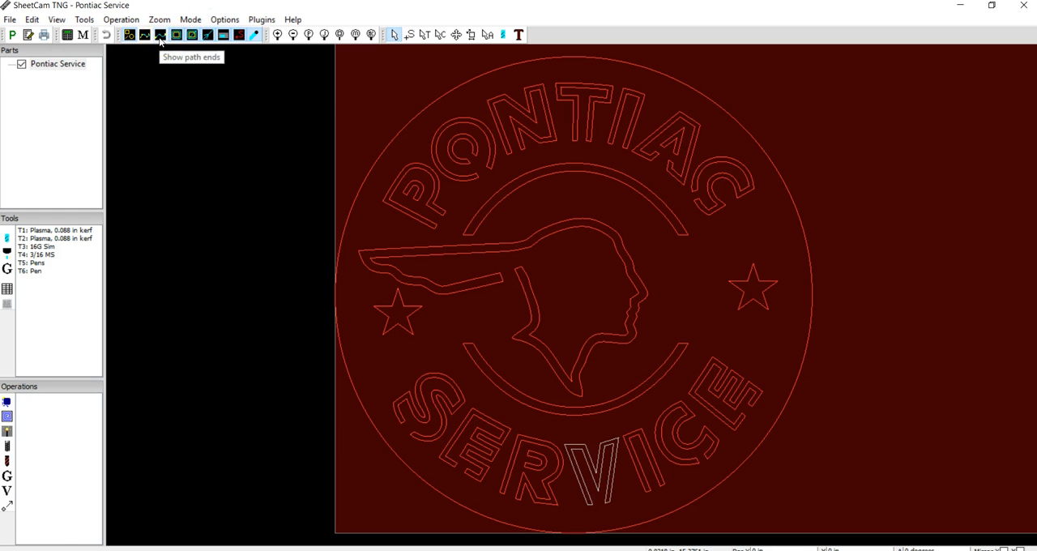
Show the path ends and examine the open contour at the V's upper corner in SERVICE.
click(161, 36)
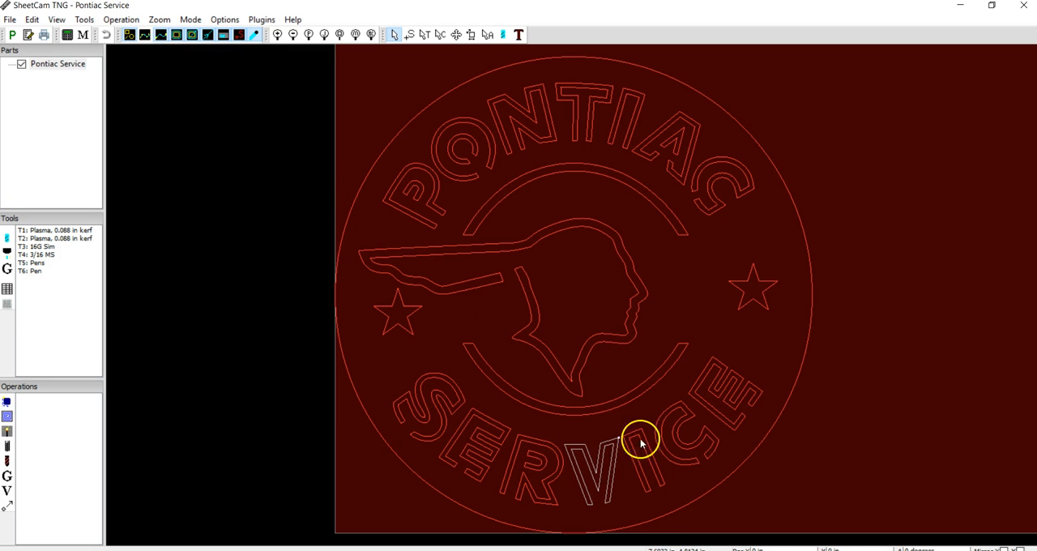
scroll(634, 444, down, 2)
scroll(633, 443, up, 6)
scroll(632, 440, up, 1)
click(576, 440)
scroll(576, 440, up, 3)
scroll(576, 441, up, 3)
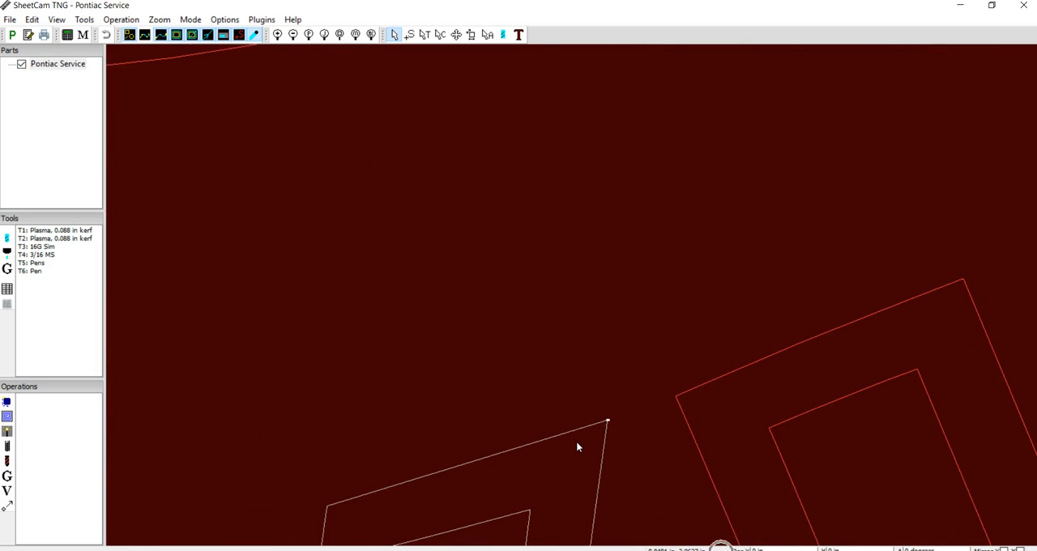
click(689, 373)
scroll(690, 374, up, 2)
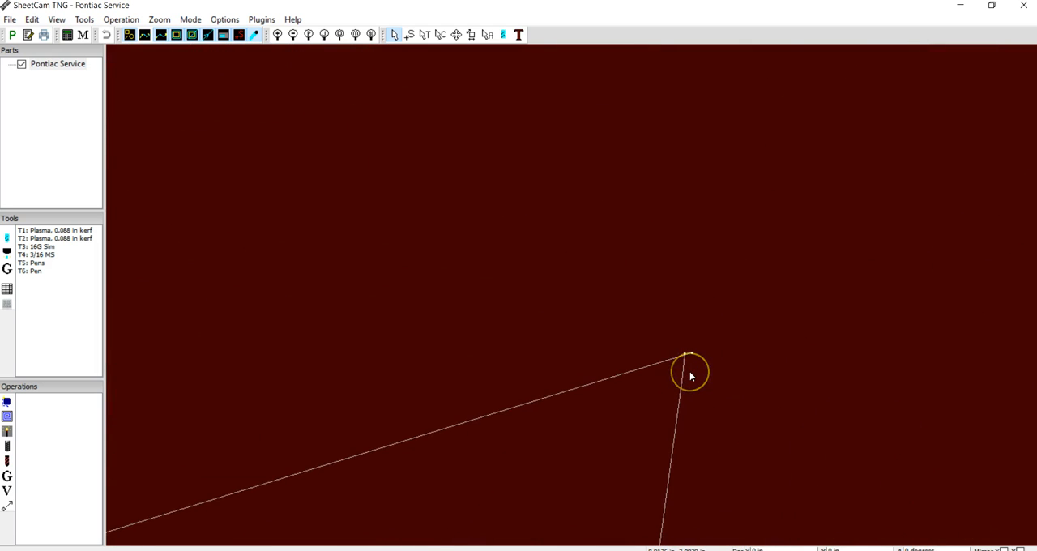
click(681, 348)
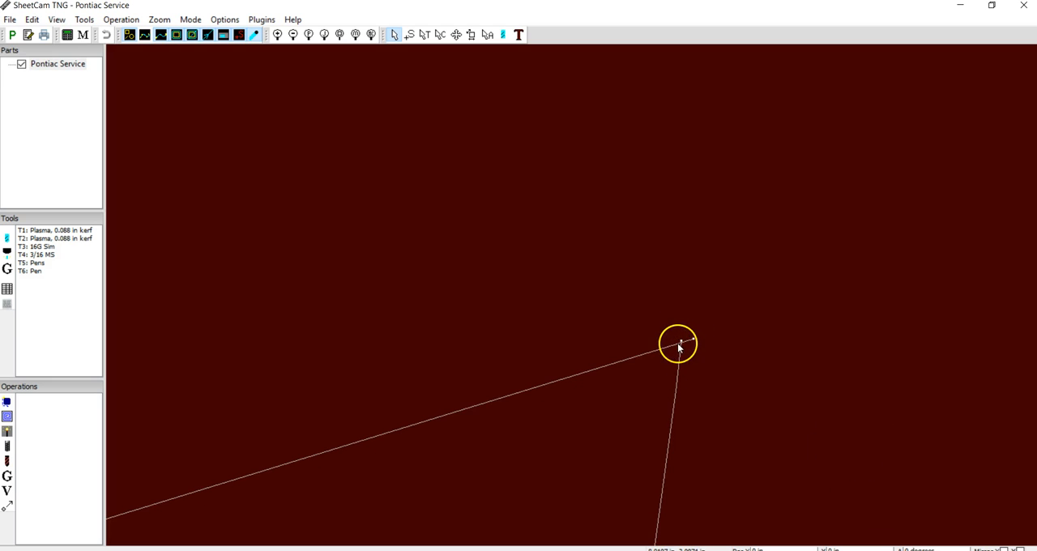
scroll(678, 343, down, 3)
scroll(678, 342, up, 1)
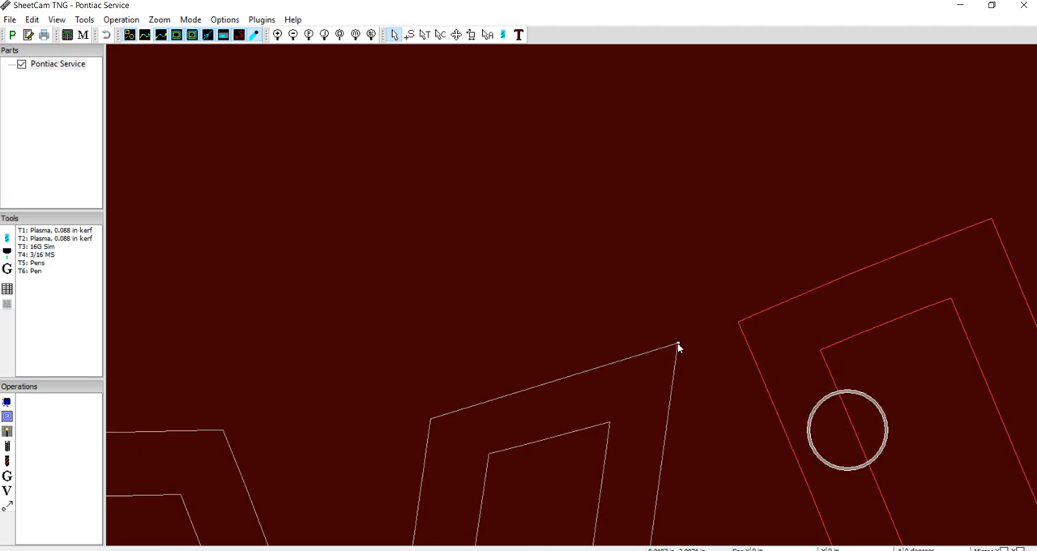
scroll(634, 428, down, 5)
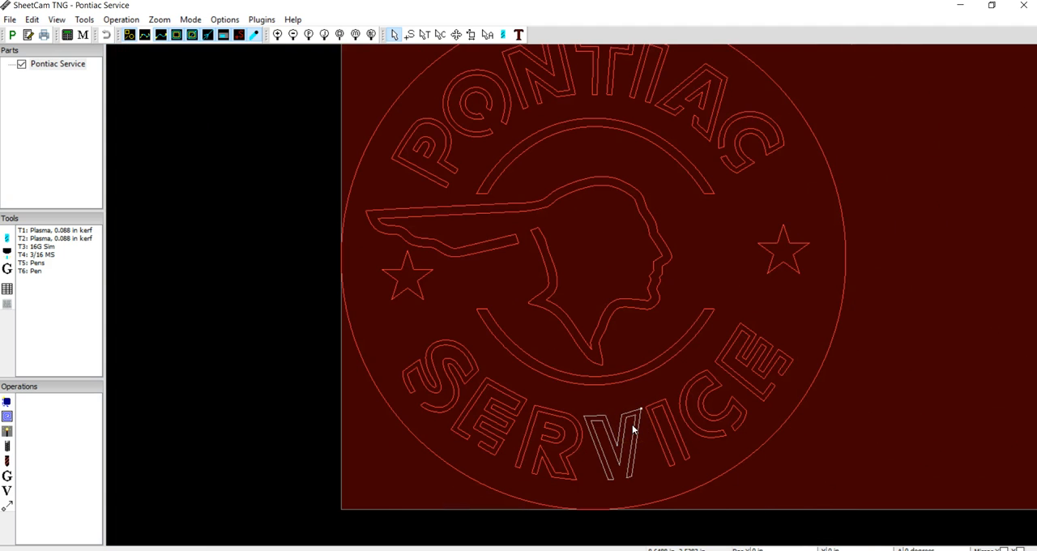
scroll(634, 428, down, 1)
Move all the lettering, star, arc and head contours inside the outer circle to the Outside Offset layer.
mouse_move(840, 177)
middle_down()
mouse_move(769, 222)
mouse_move(746, 192)
middle_up()
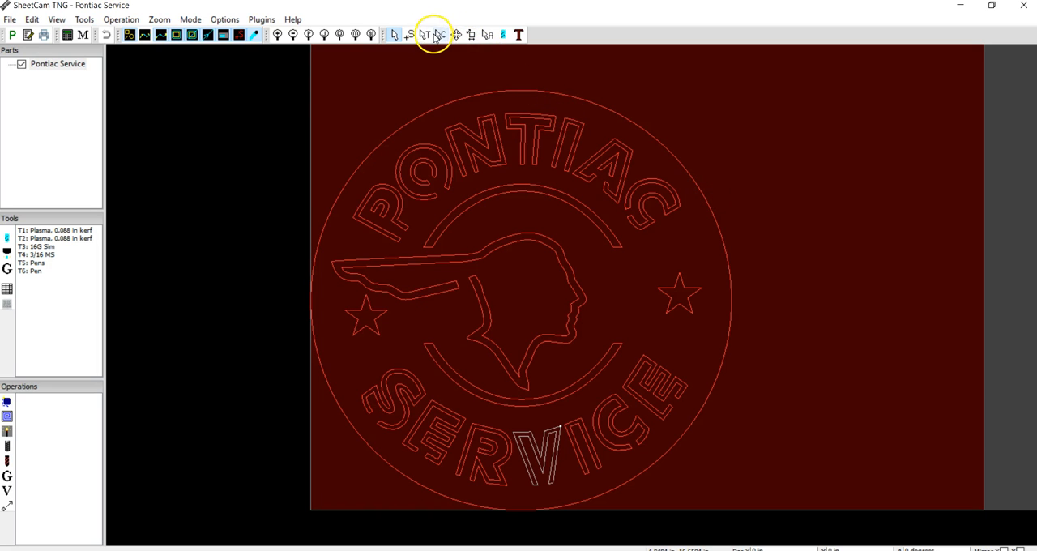
drag(275, 100, 777, 503)
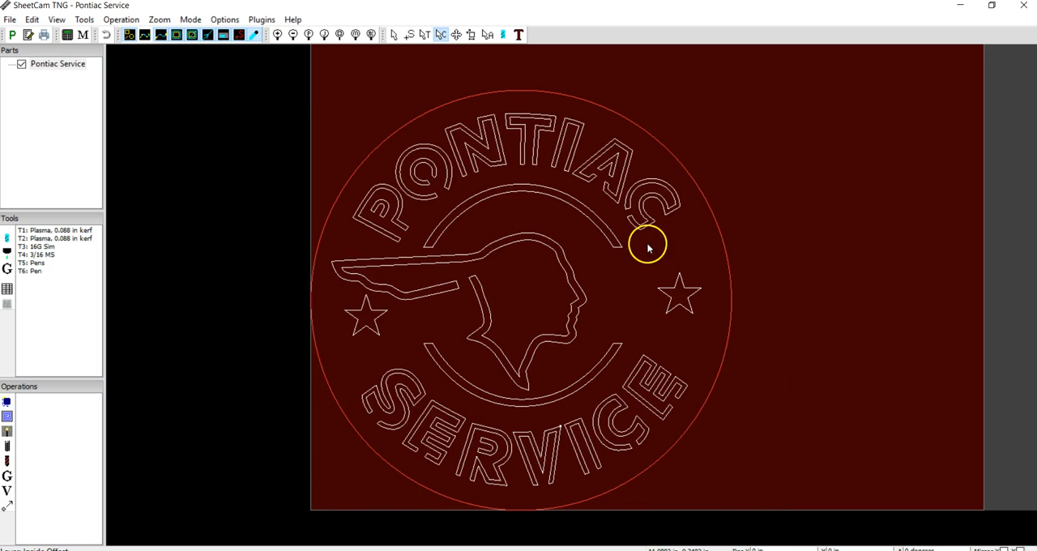
right_click(556, 248)
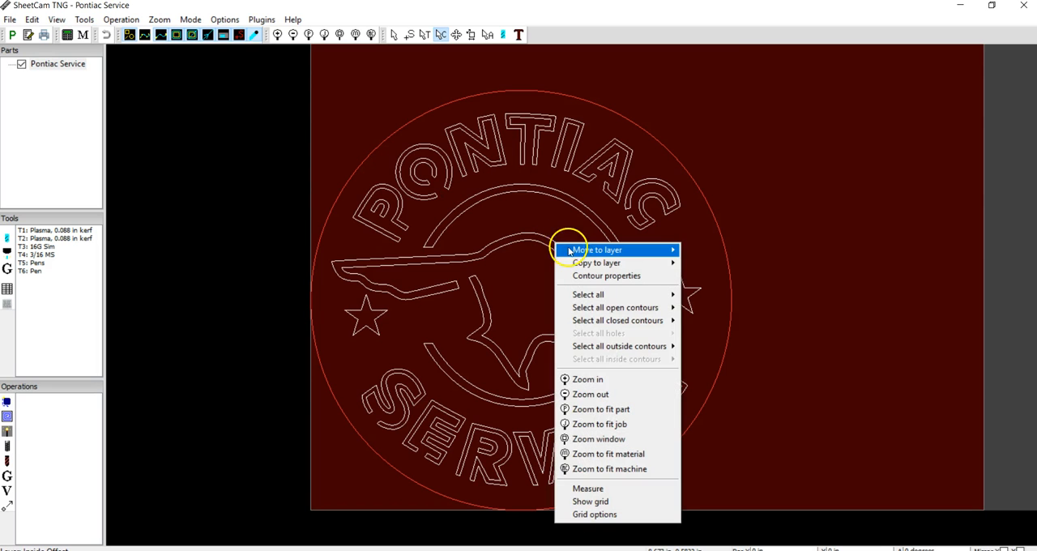
mouse_move(575, 254)
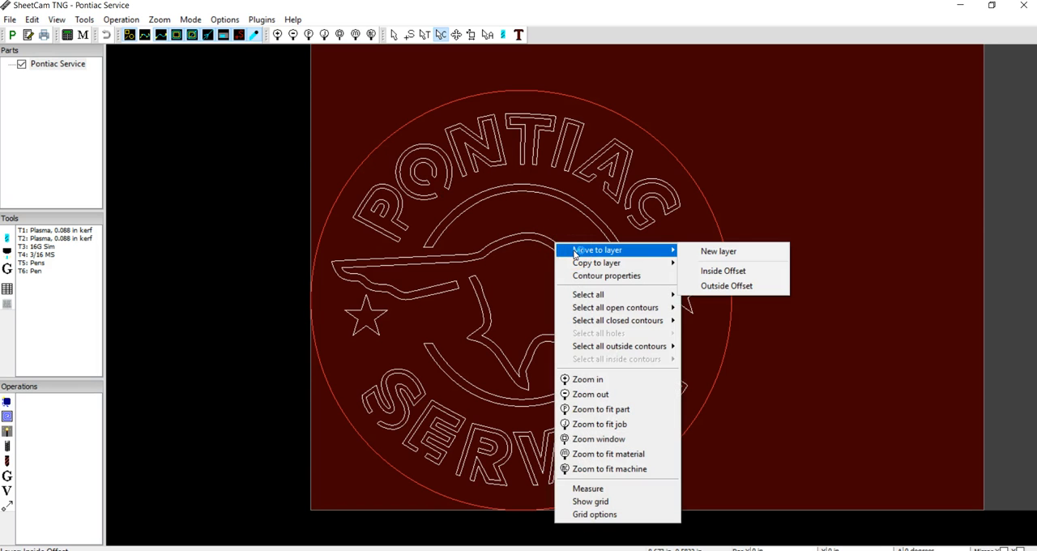
click(730, 287)
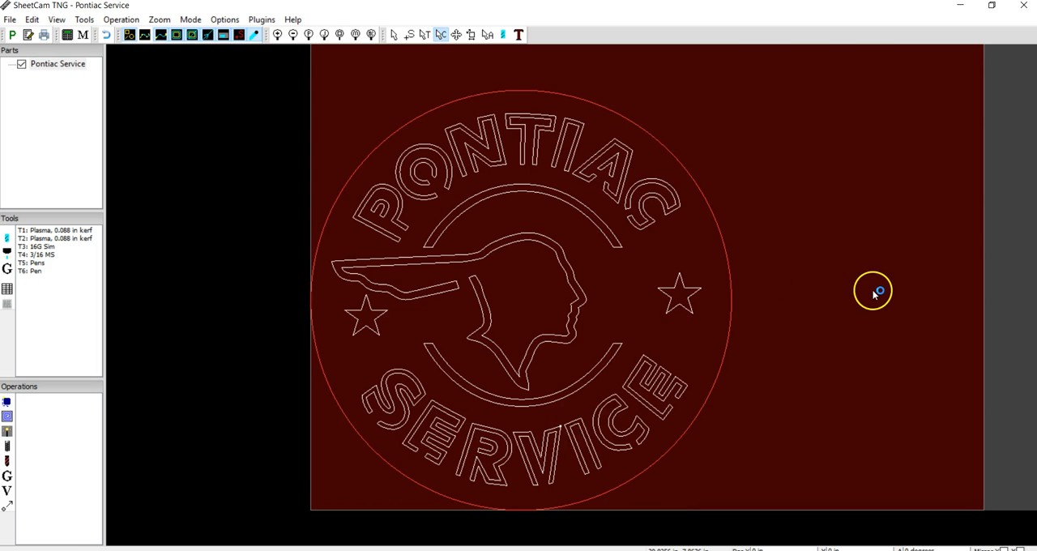
click(394, 34)
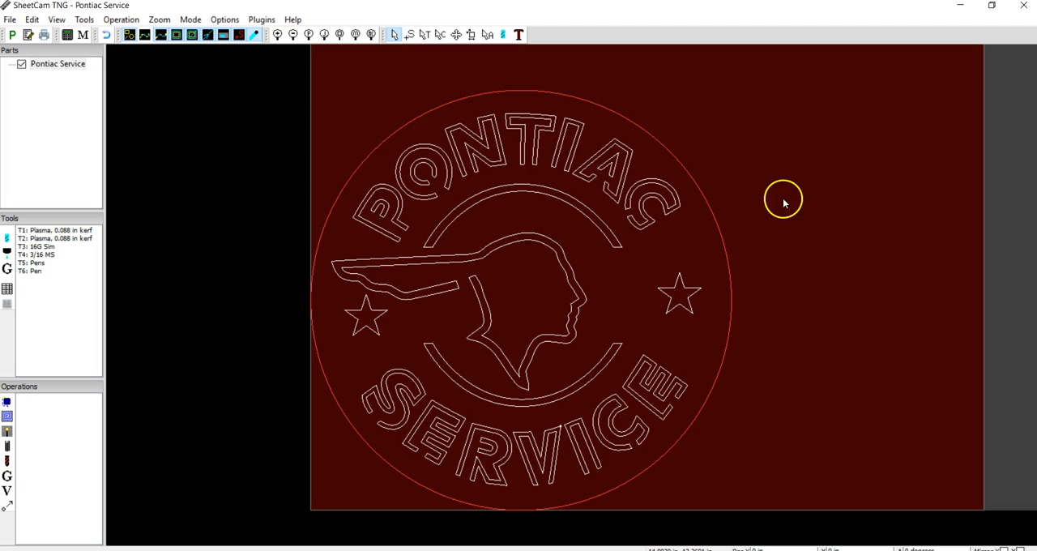
click(49, 127)
click(353, 76)
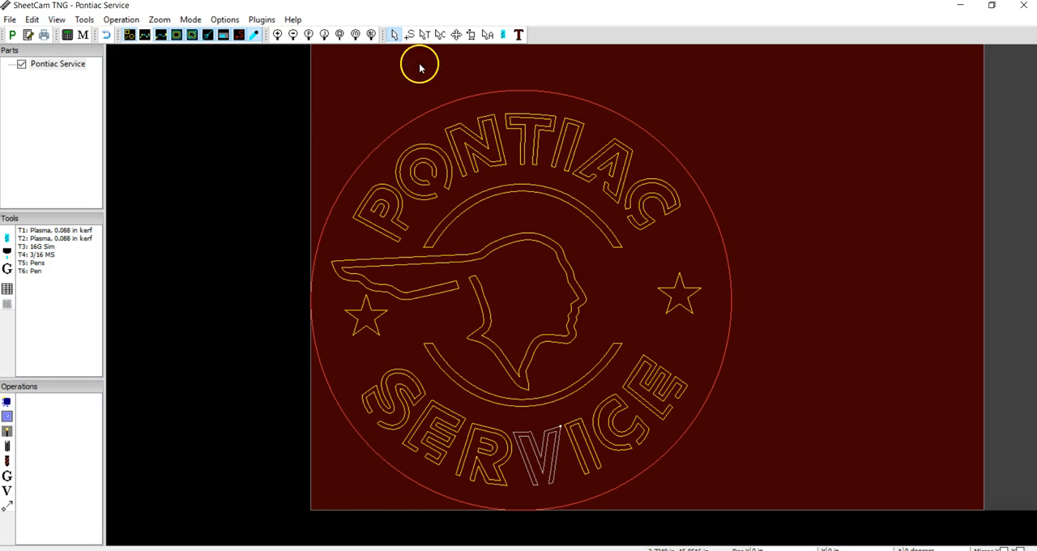
click(440, 34)
right_click(480, 140)
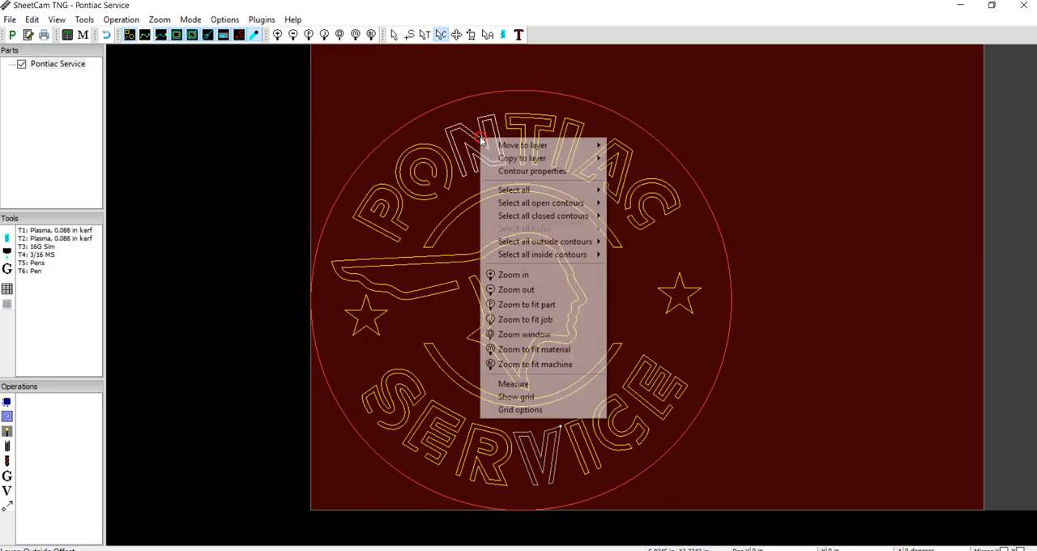
mouse_move(510, 146)
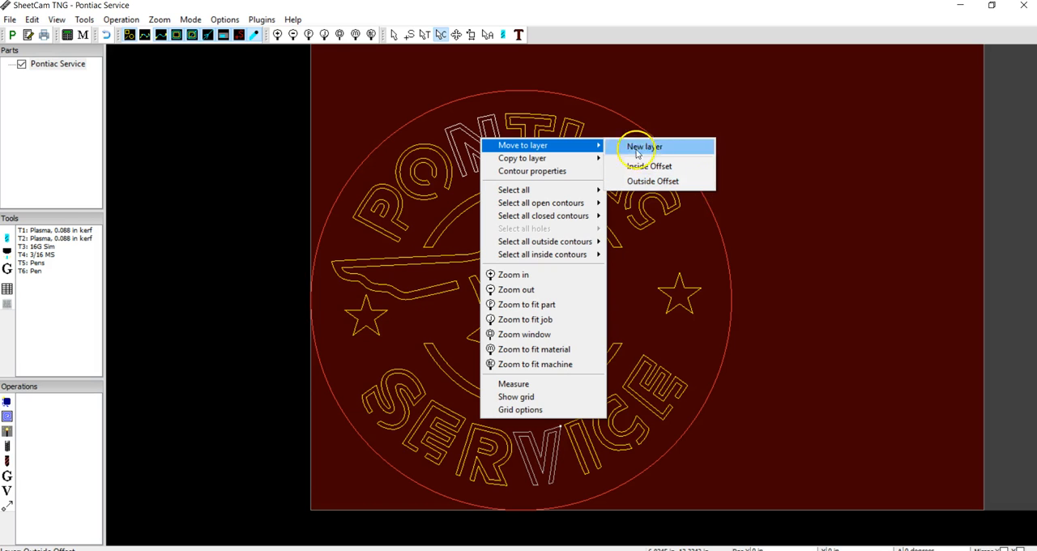
mouse_move(570, 159)
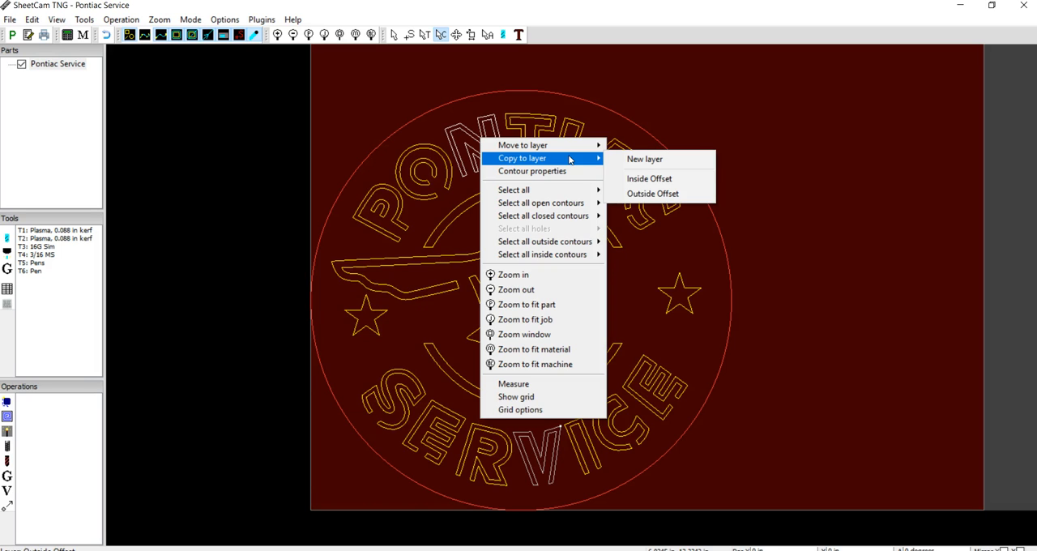
click(835, 174)
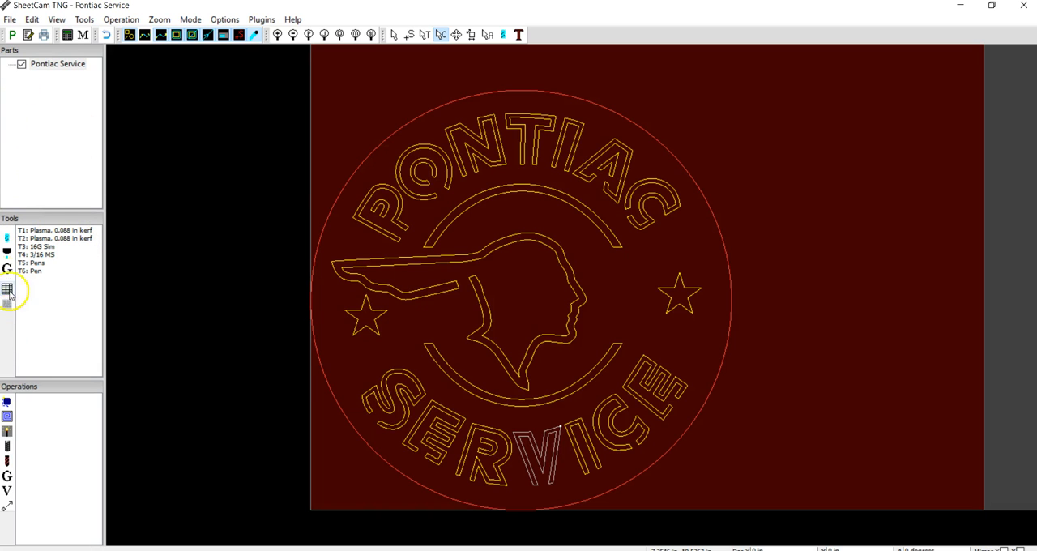
click(396, 34)
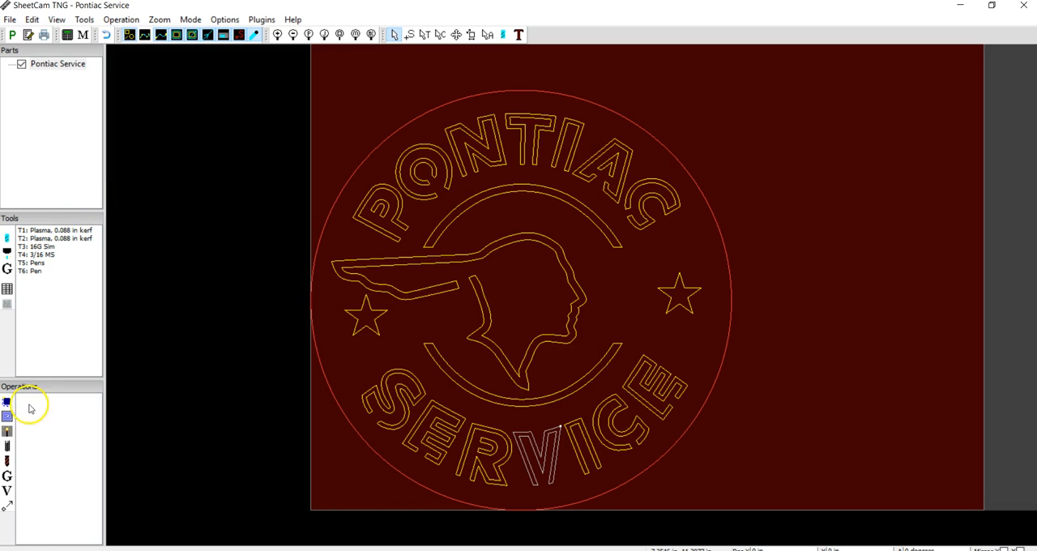
Create a jet cutting operation with the Outside Offset contour method on the Outside Offset layer, using tool T3: 16G Sim.
click(8, 443)
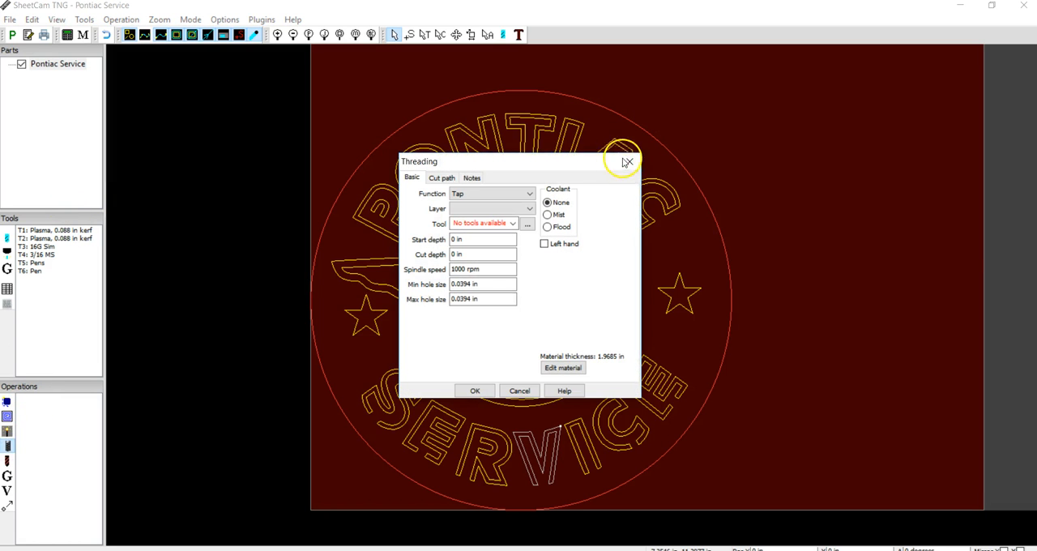
click(629, 160)
click(7, 432)
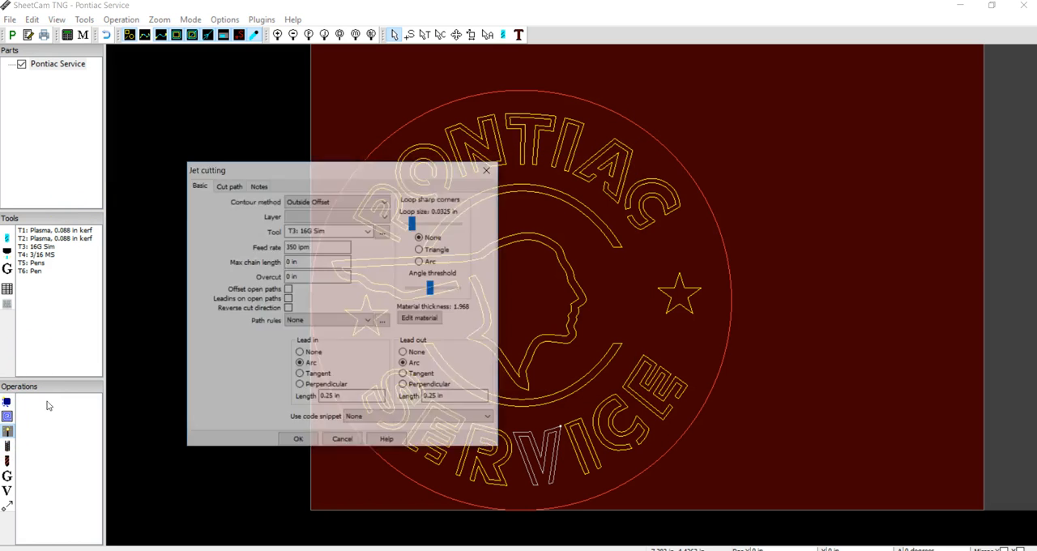
click(334, 201)
click(331, 213)
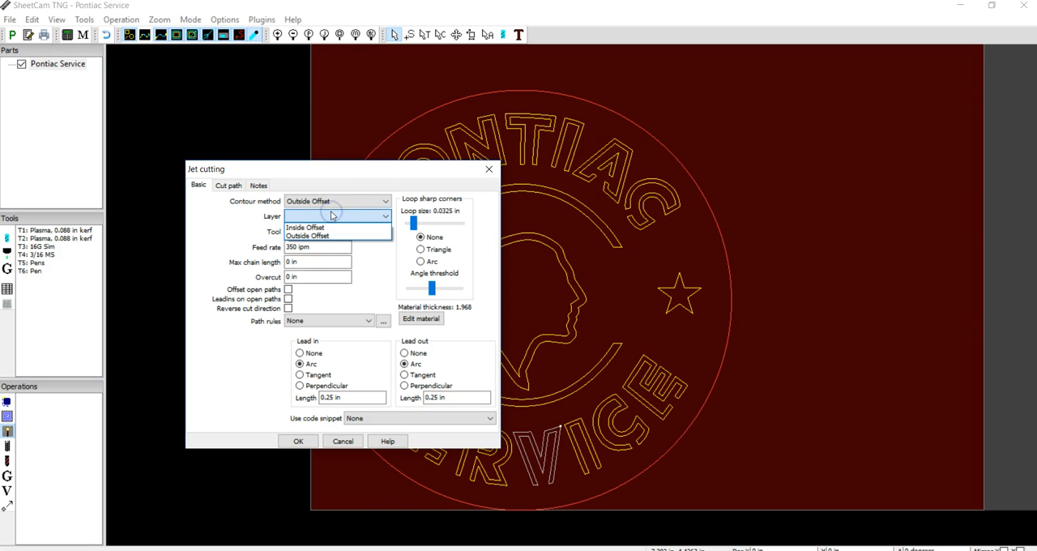
click(328, 237)
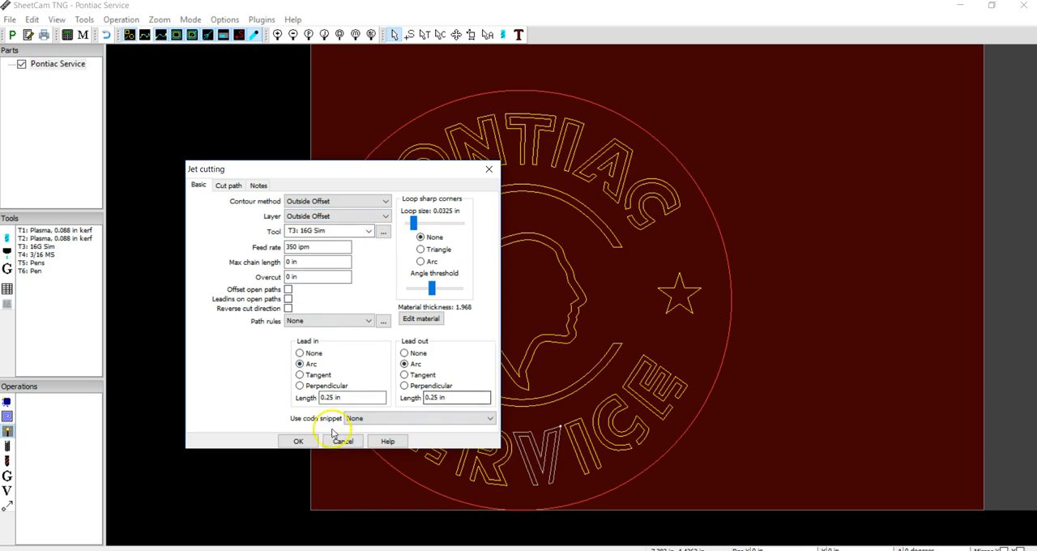
click(298, 441)
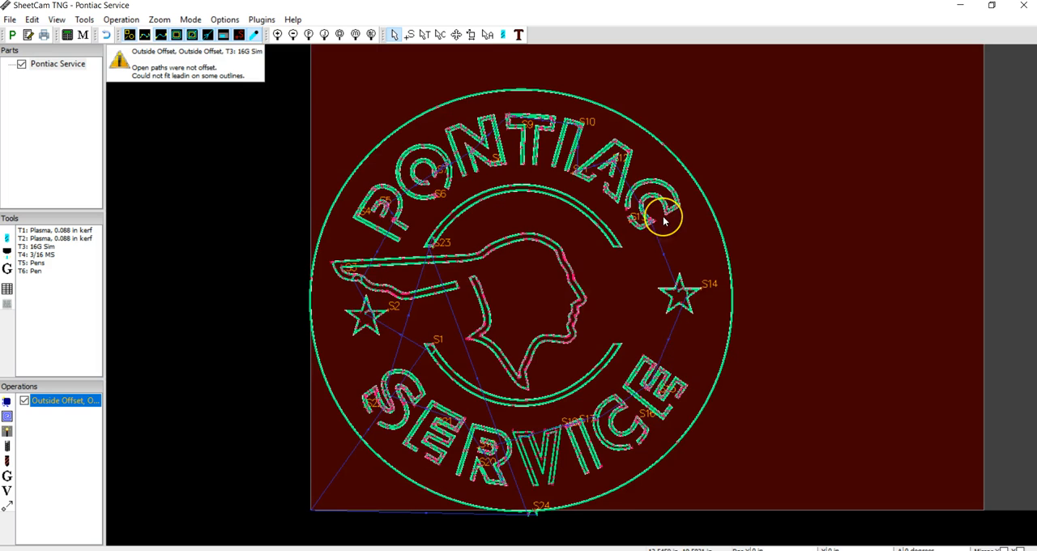
Examine the generated toolpaths around the upper arc's end, the C of PONTIAC and the nearby star.
scroll(663, 217, down, 5)
scroll(662, 217, up, 9)
scroll(663, 216, up, 3)
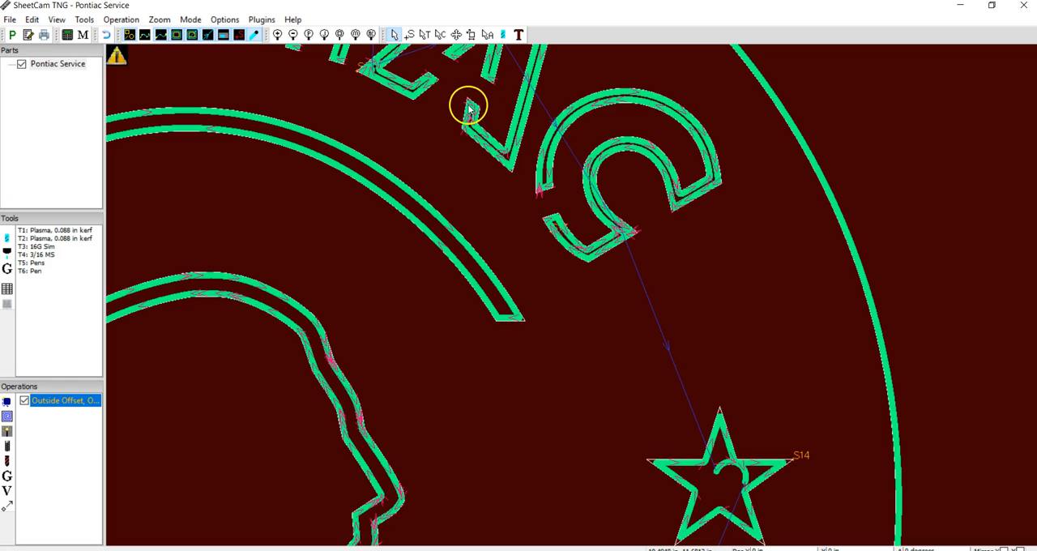
scroll(527, 326, down, 2)
scroll(528, 326, up, 5)
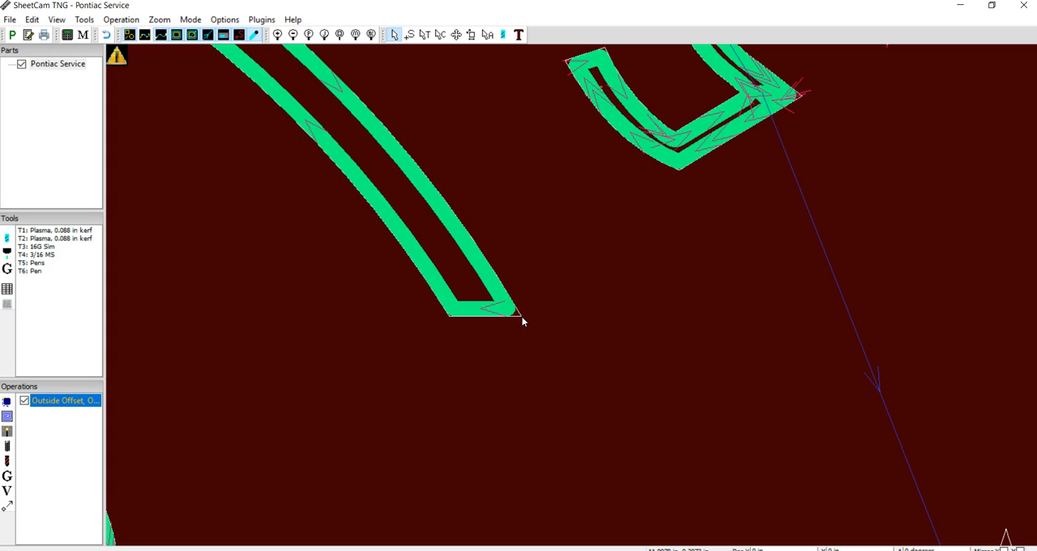
scroll(515, 316, up, 5)
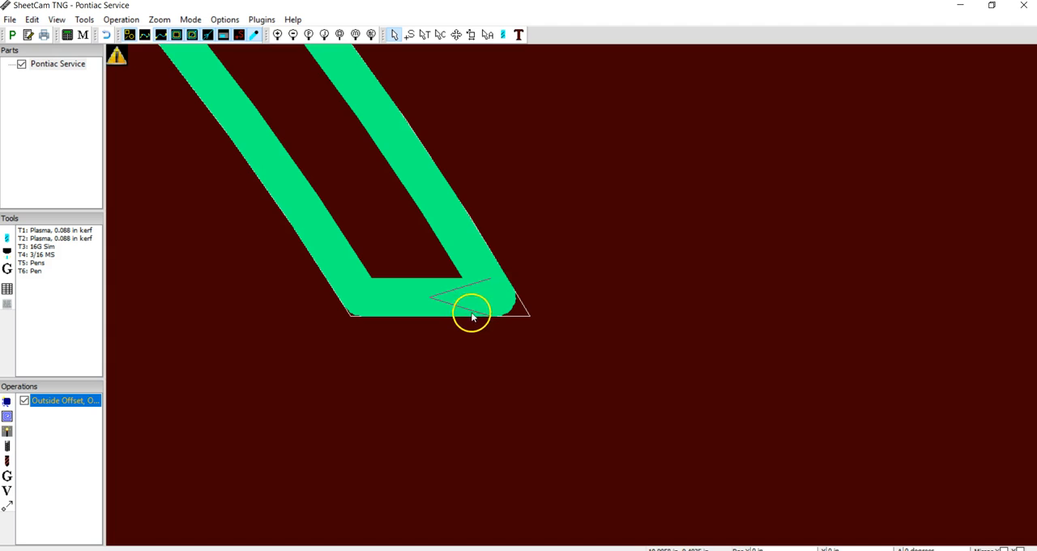
scroll(495, 290, down, 5)
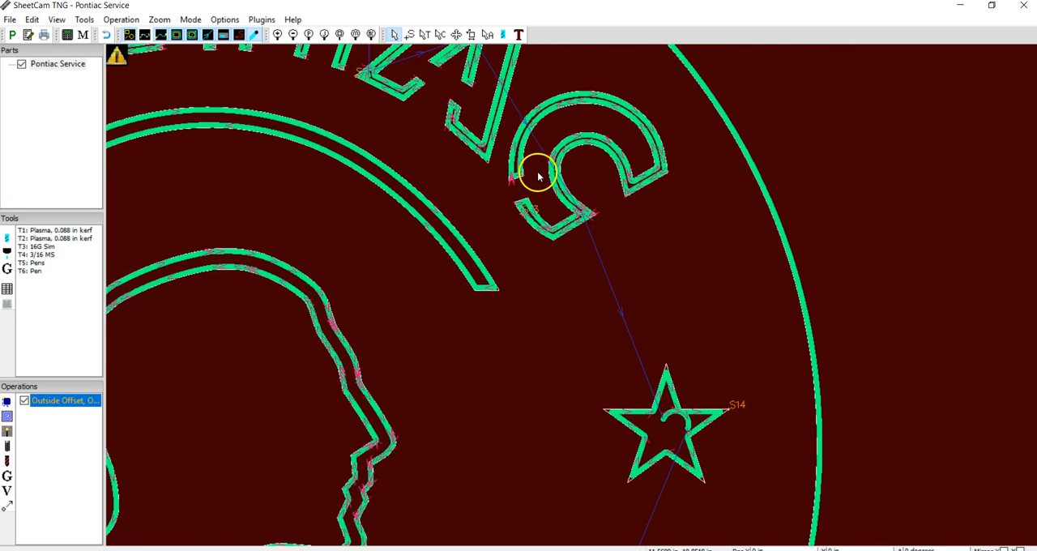
scroll(557, 208, up, 2)
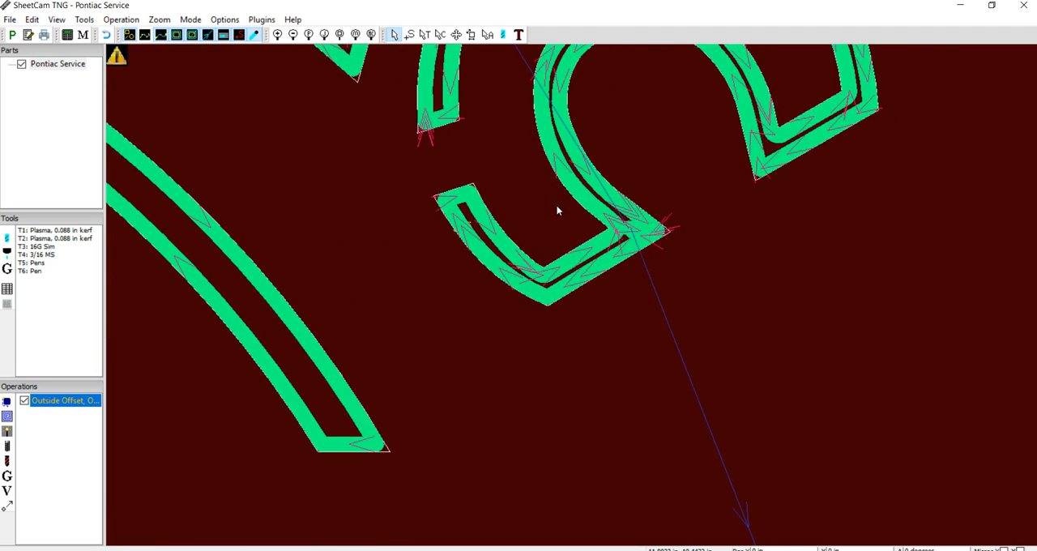
scroll(471, 298, down, 4)
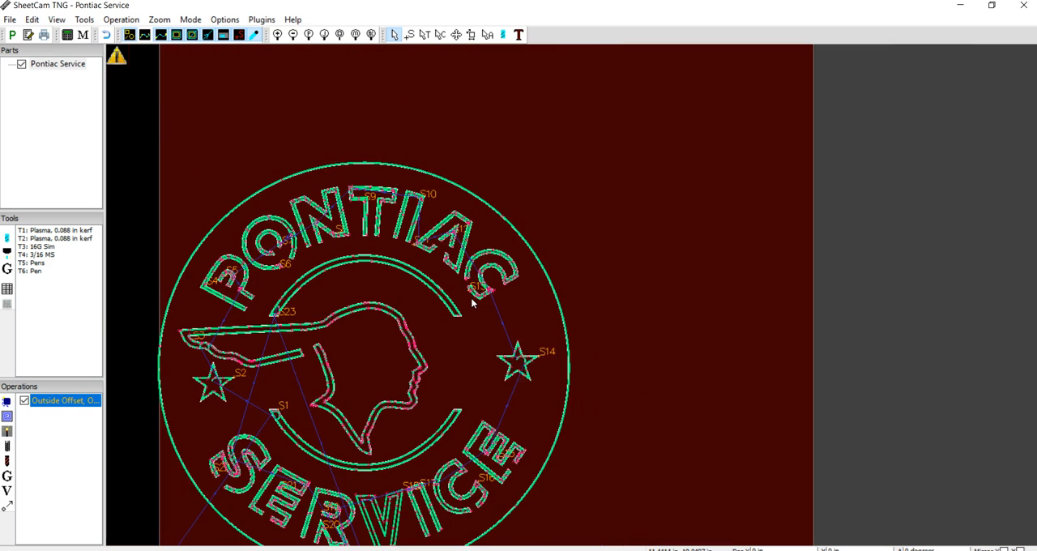
middle_drag(385, 129, 431, 49)
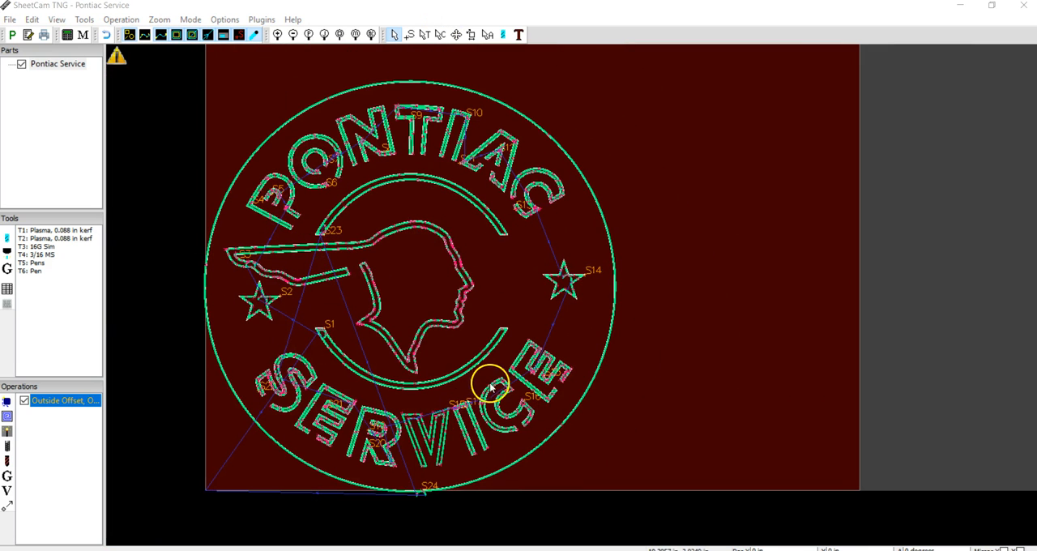
Inspect the V's toolpath in SERVICE and hide the cut width to compare the path with its outline.
scroll(458, 467, up, 5)
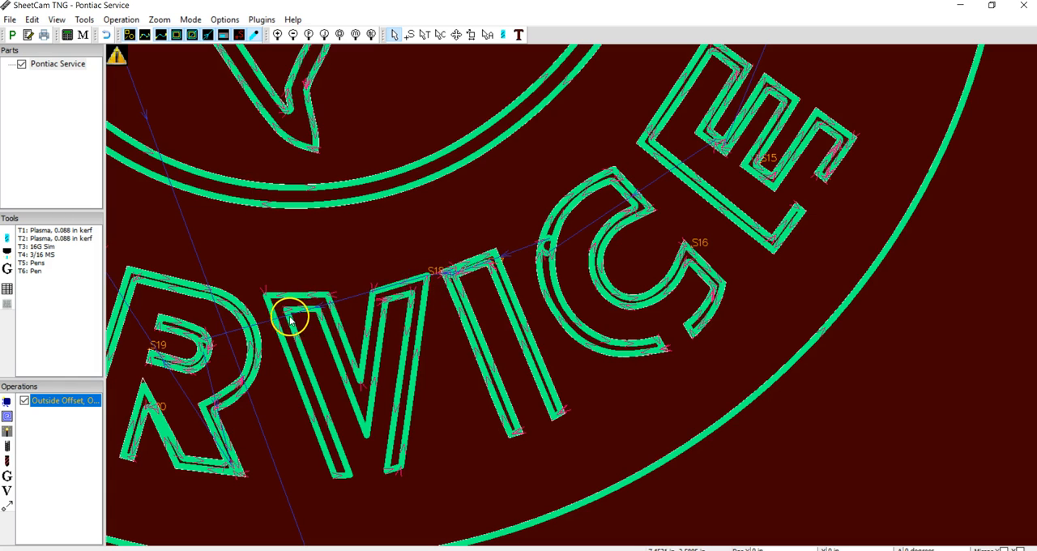
scroll(317, 495, down, 2)
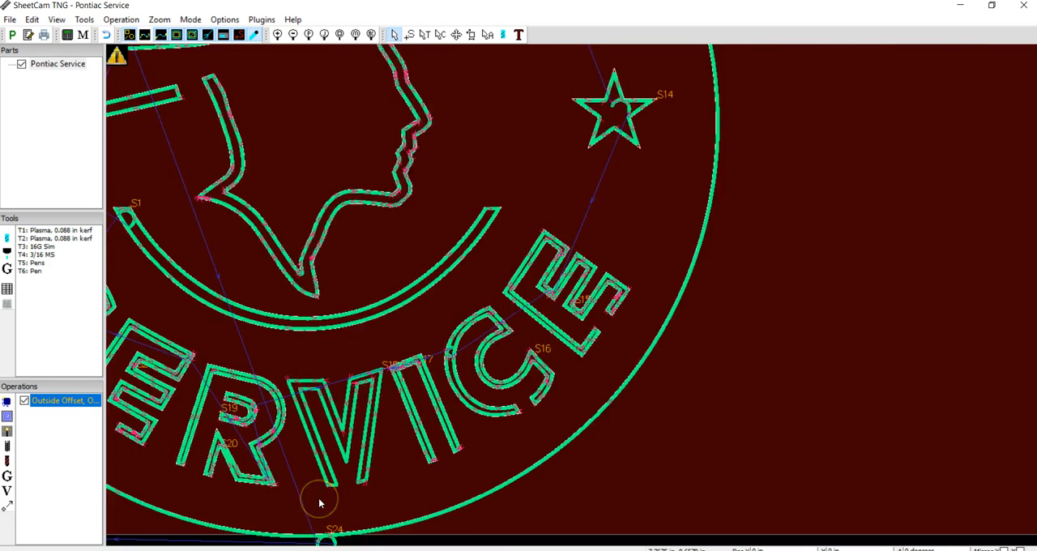
scroll(318, 497, up, 4)
scroll(318, 498, up, 3)
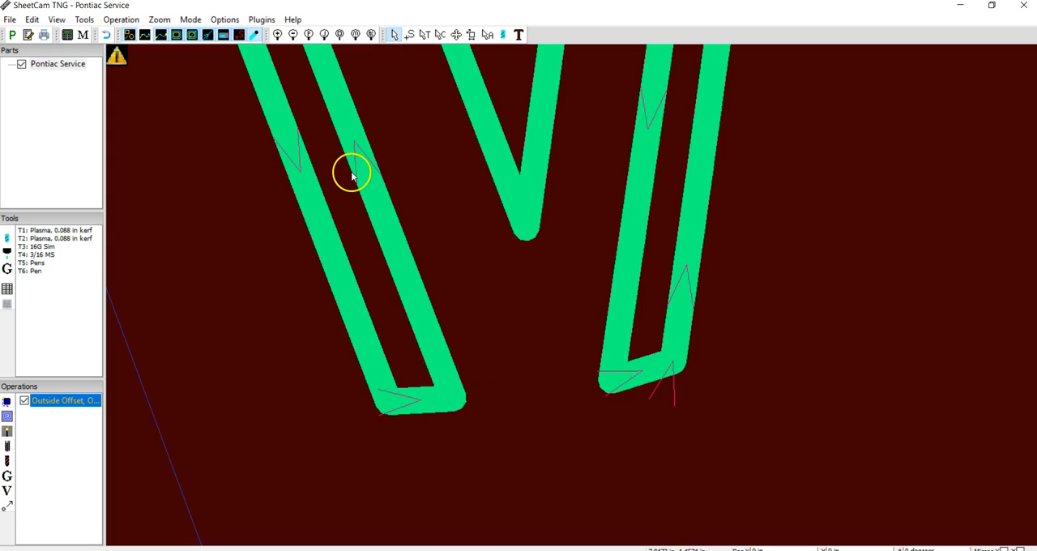
click(257, 35)
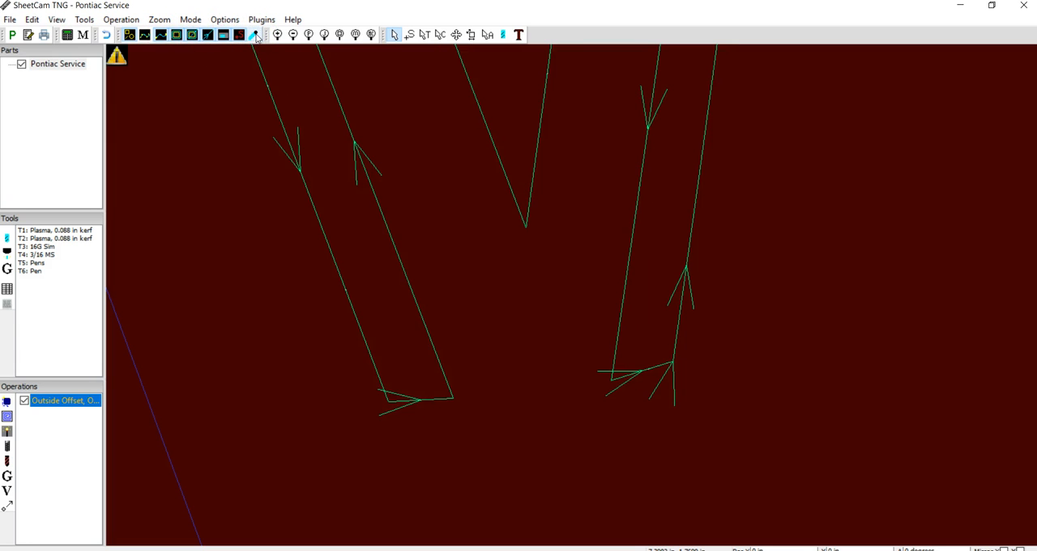
scroll(459, 218, up, 2)
scroll(459, 218, down, 5)
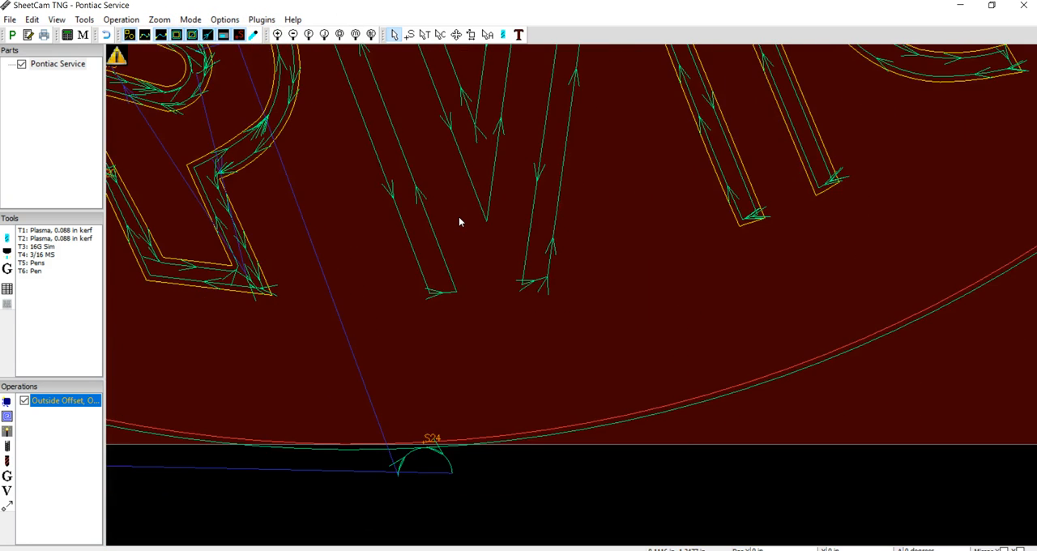
Delete the Outside Offset cutting operation and undo moving the inner contours to the Outside Offset layer.
scroll(458, 216, down, 2)
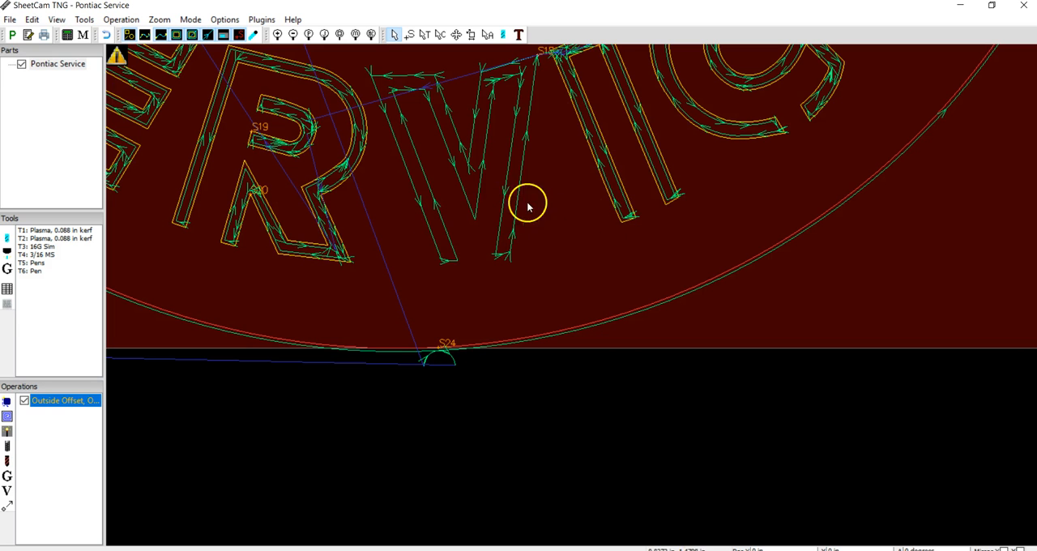
scroll(478, 173, up, 2)
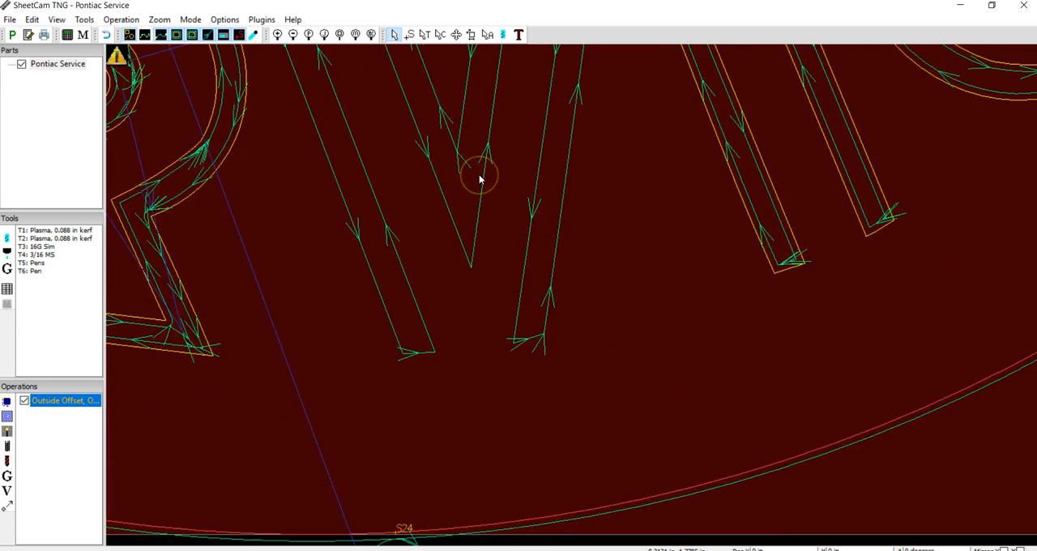
scroll(479, 173, down, 3)
scroll(479, 175, down, 4)
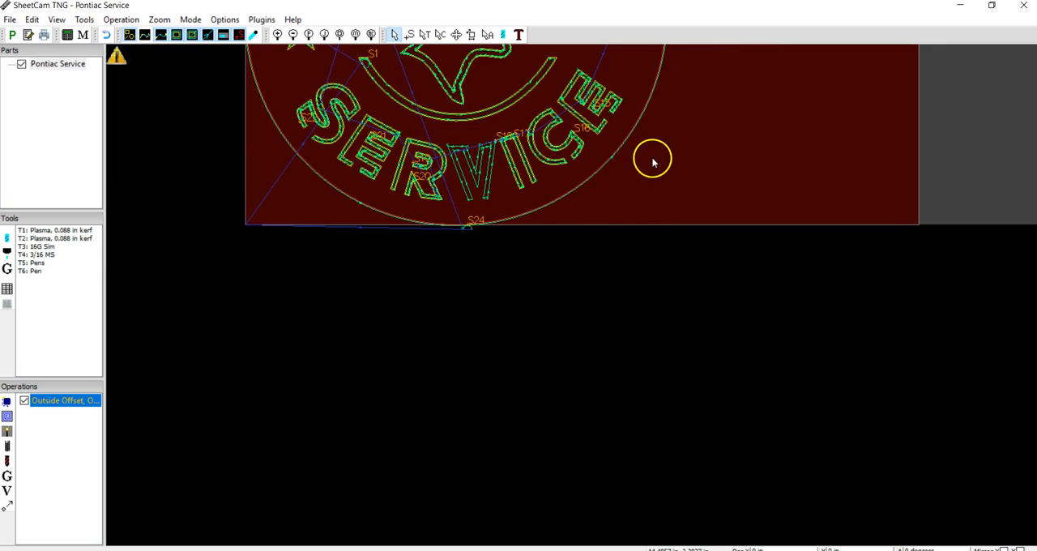
middle_drag(701, 115, 665, 401)
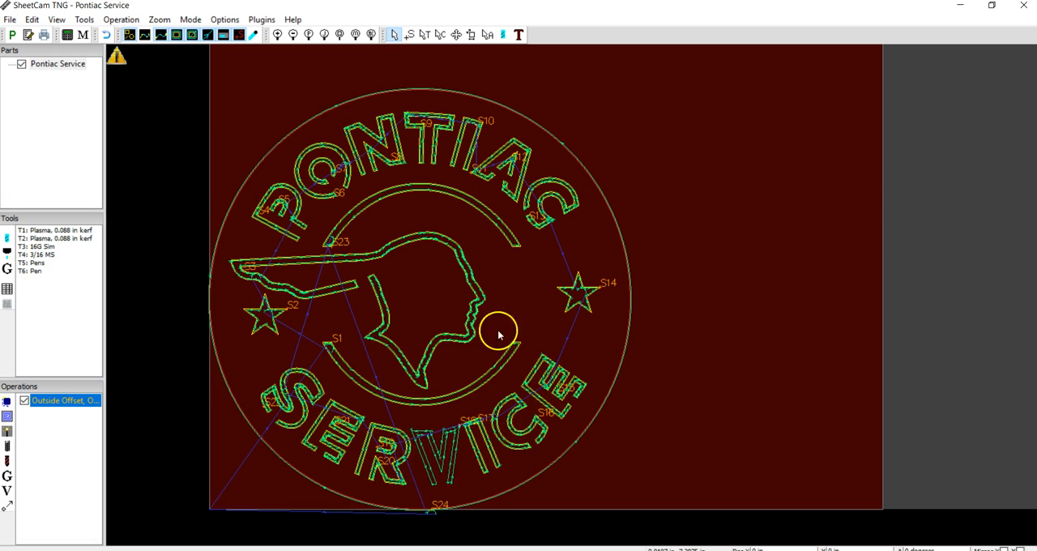
key(Delete)
key(ctrl+z)
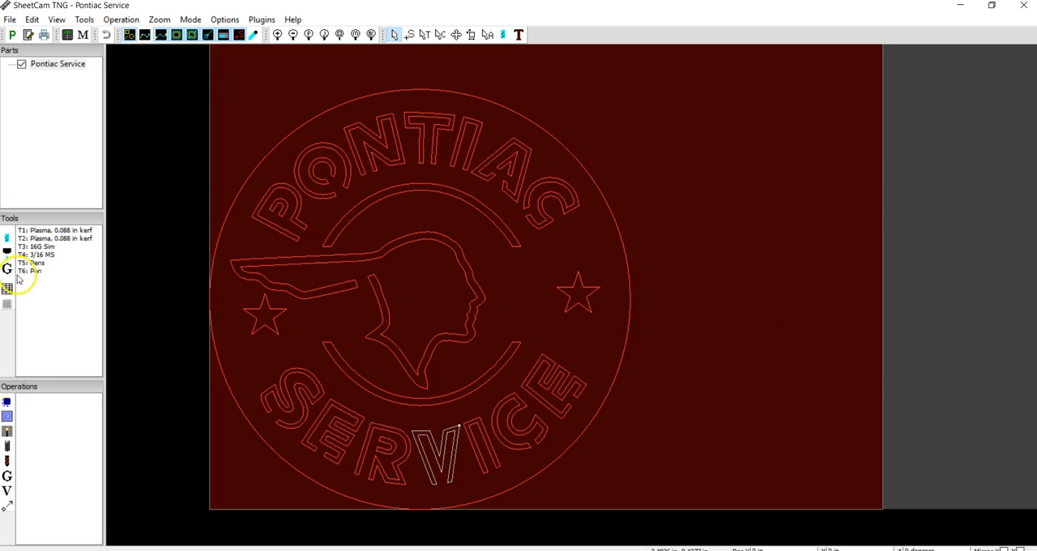
Create two jet cutting operations with T3: 16G Sim, Outside Offset on the Outside Offset layer and Inside Offset on the Inside Offset layer.
click(7, 431)
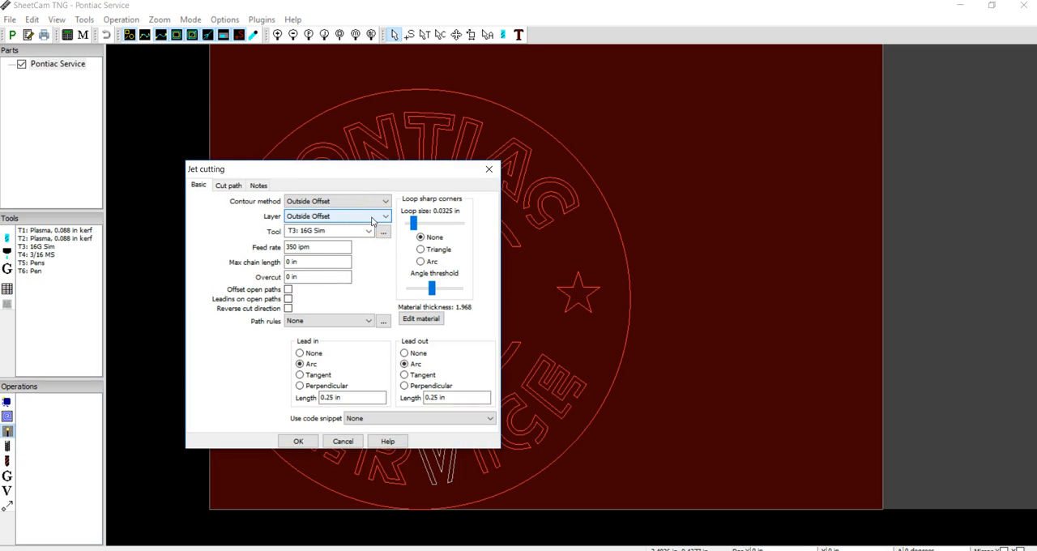
click(297, 441)
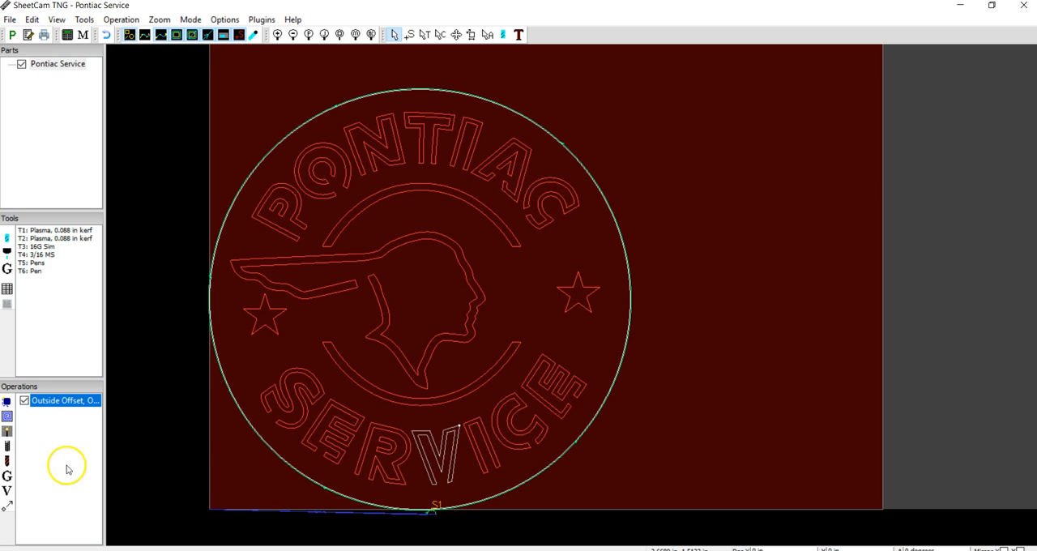
click(7, 431)
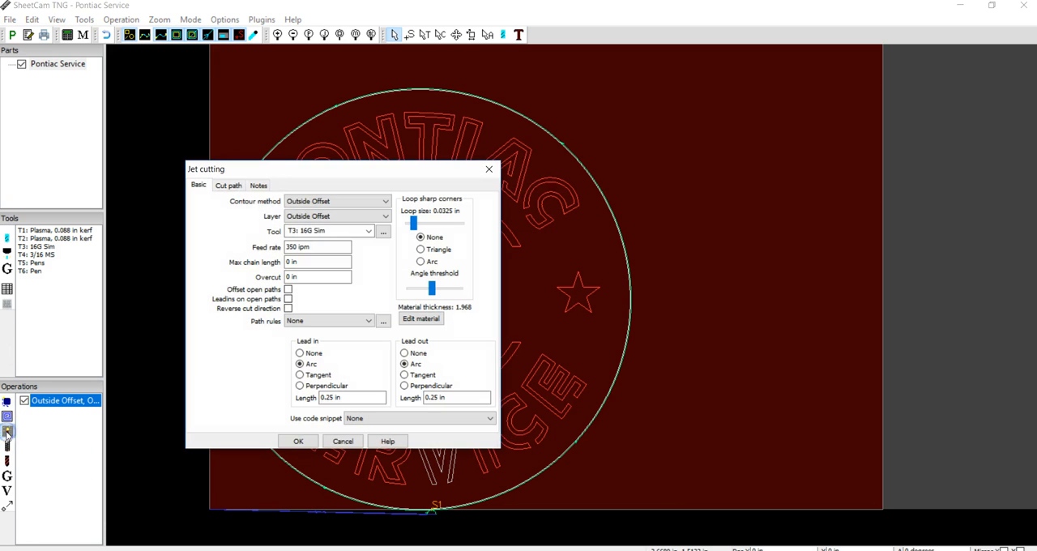
click(324, 217)
click(321, 228)
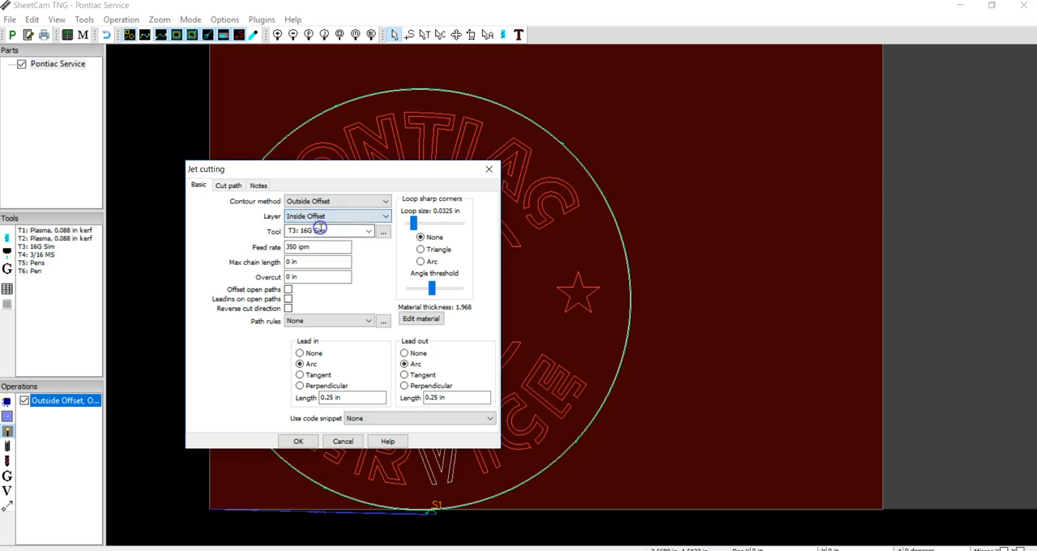
click(329, 201)
click(312, 213)
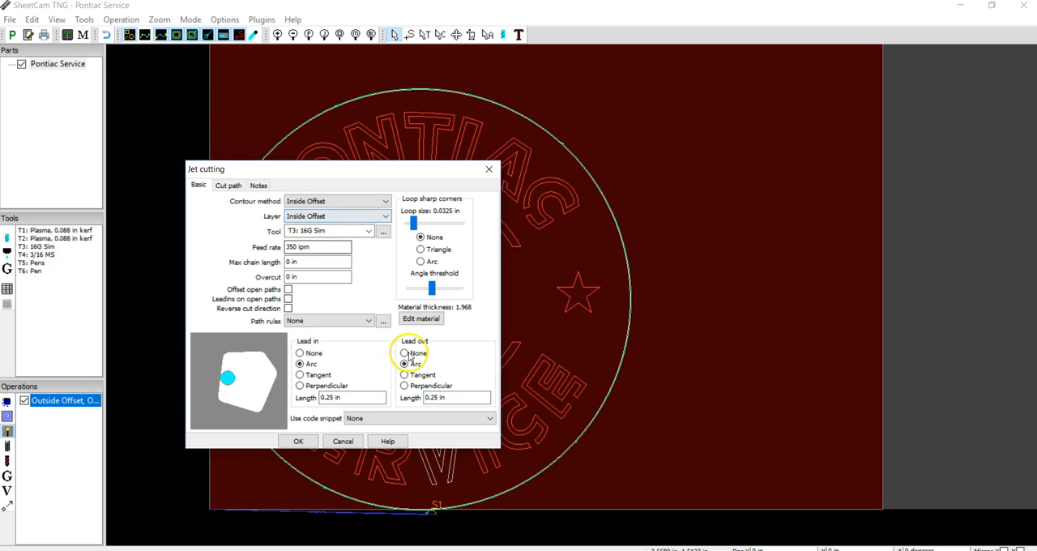
click(299, 442)
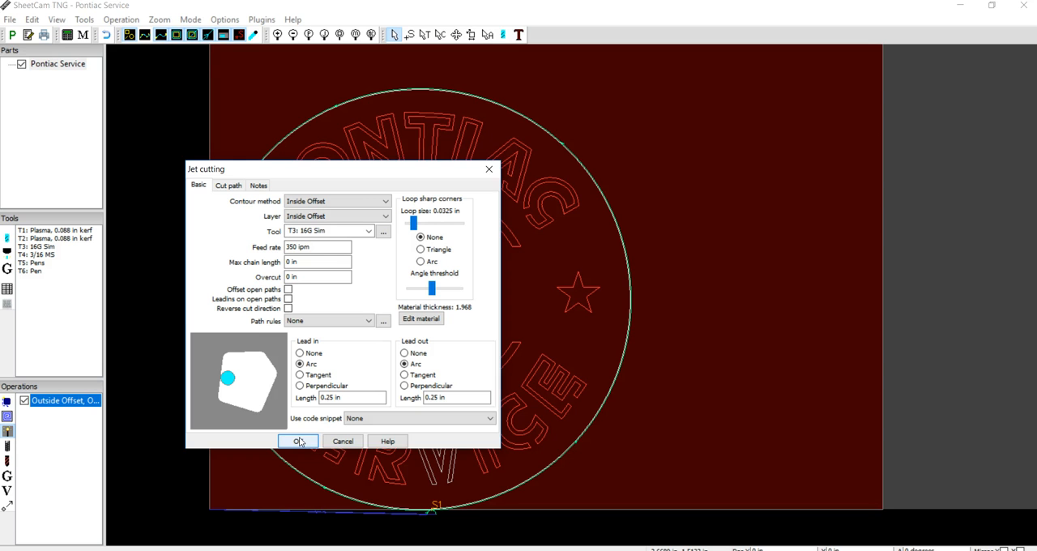
click(299, 441)
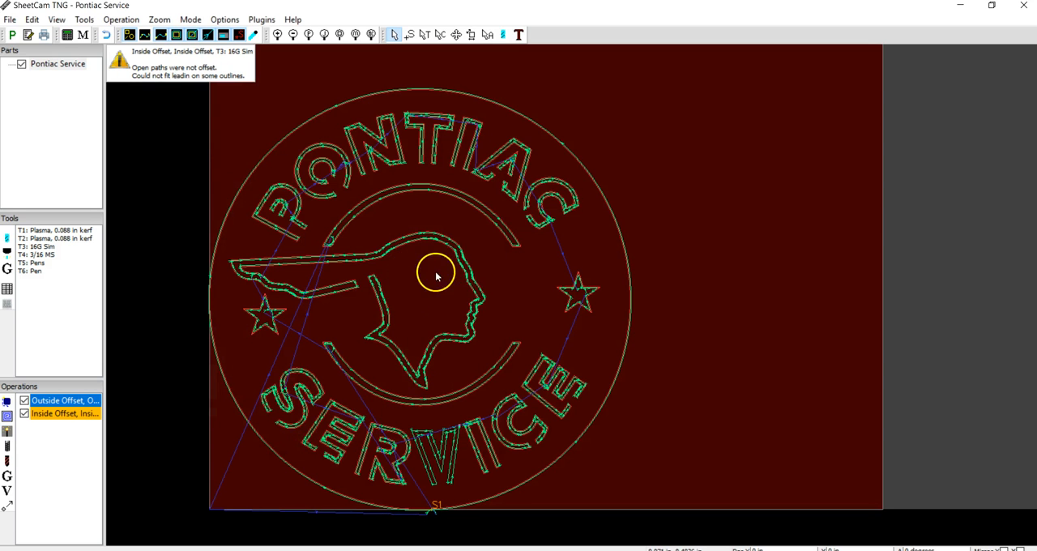
Compare the V's toolpath in SERVICE with the neighbouring letters, showing and hiding the cut width.
scroll(424, 444, down, 2)
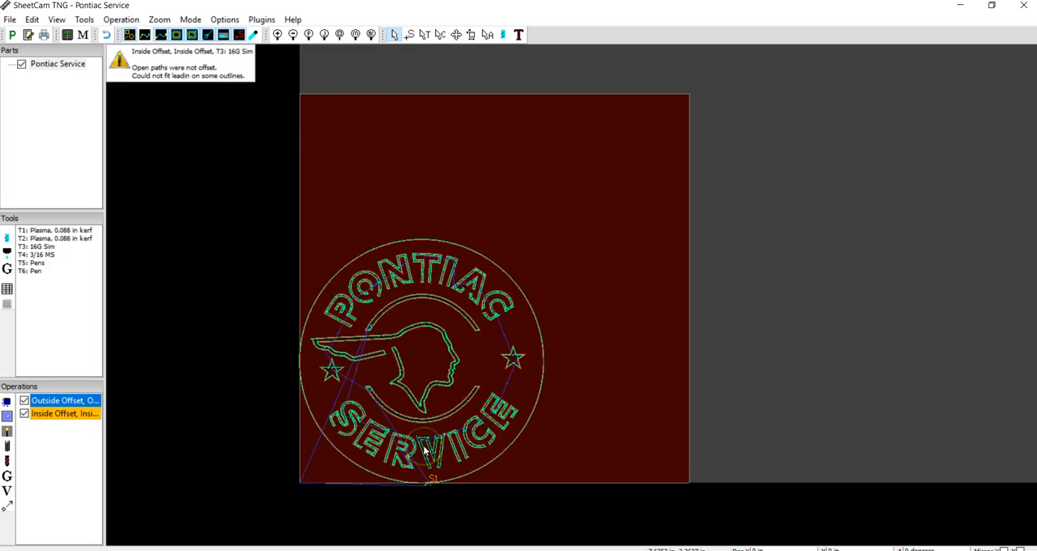
scroll(424, 450, up, 3)
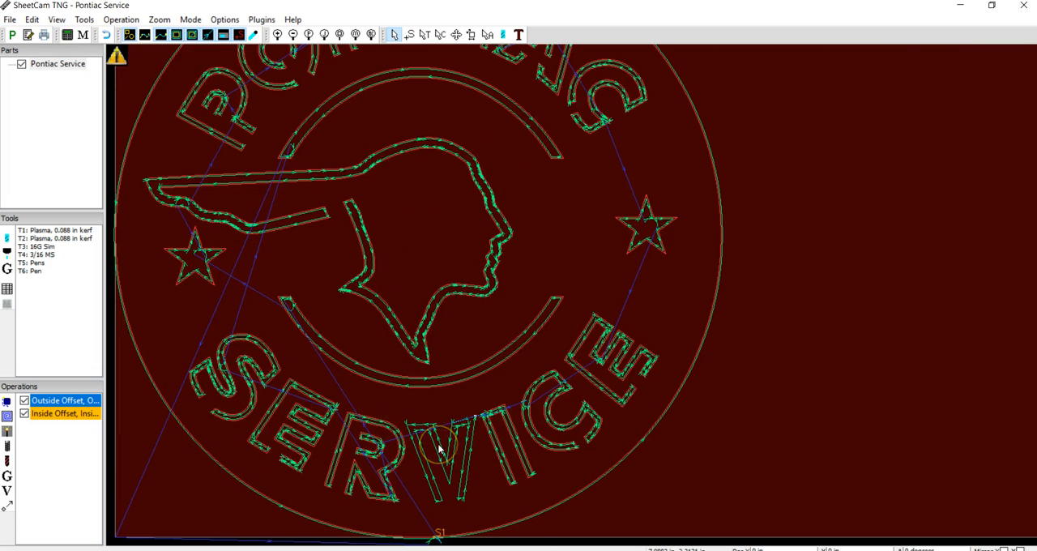
scroll(438, 449, up, 2)
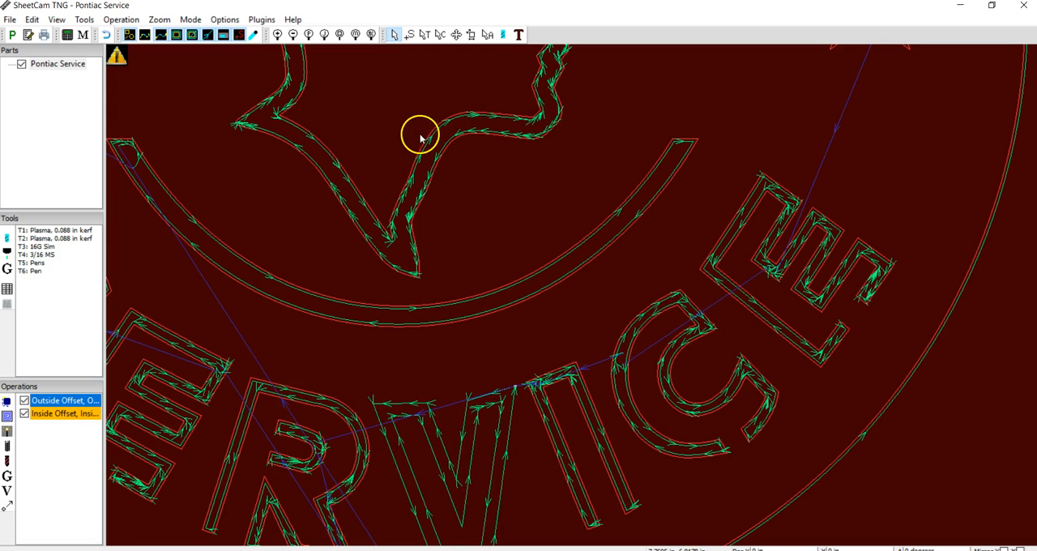
click(253, 34)
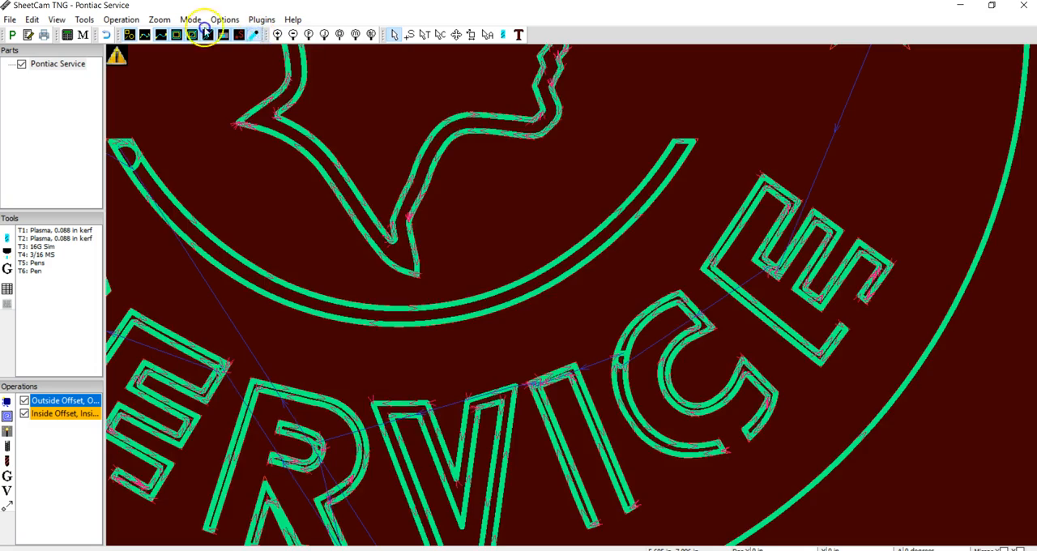
click(254, 34)
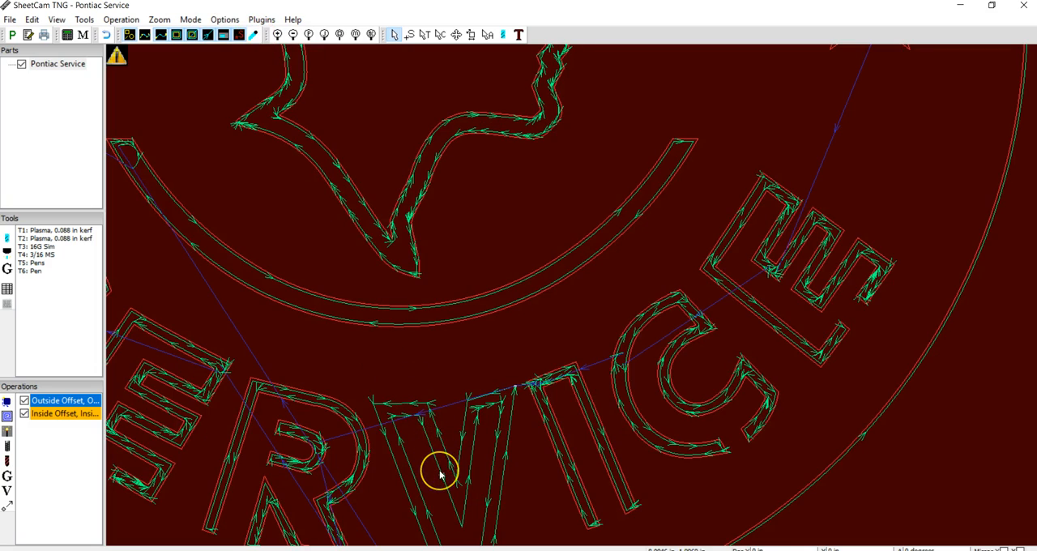
Reorder the operations so the Inside Offset cut runs before the Outside Offset cut.
scroll(440, 474, down, 5)
scroll(440, 474, down, 2)
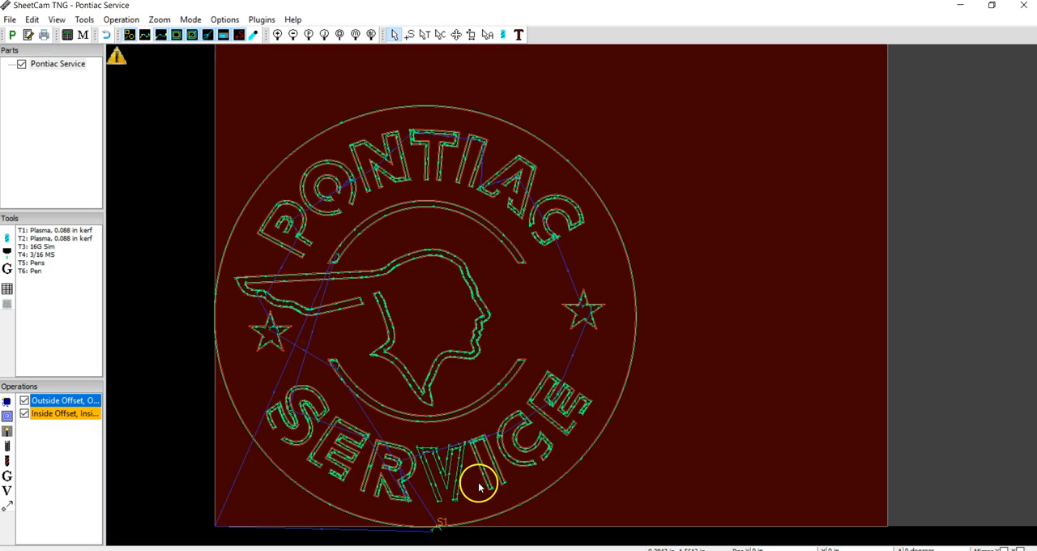
click(51, 415)
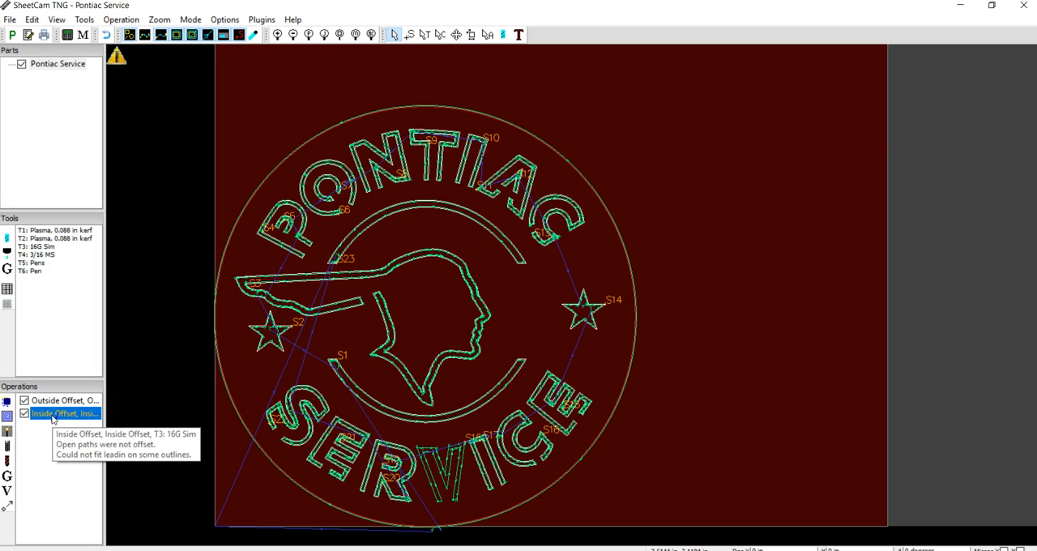
drag(51, 415, 54, 400)
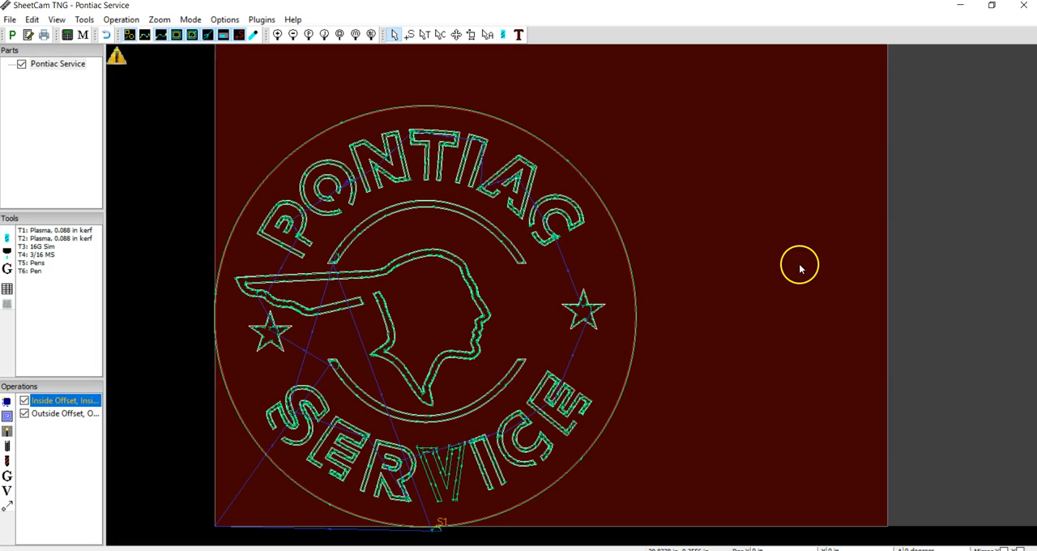
Disable both the Inside Offset and Outside Offset cutting operations.
mouse_move(73, 405)
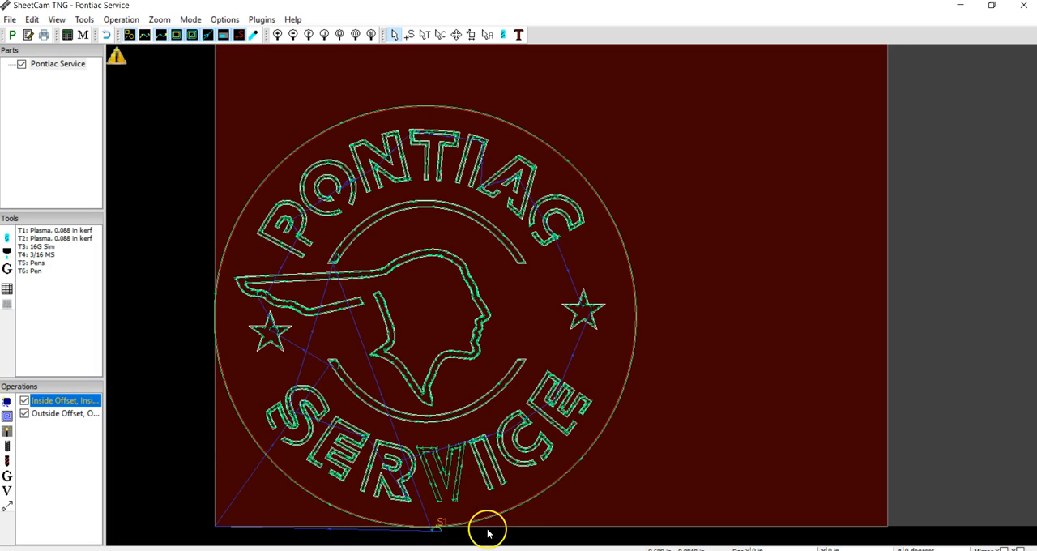
click(24, 400)
click(24, 413)
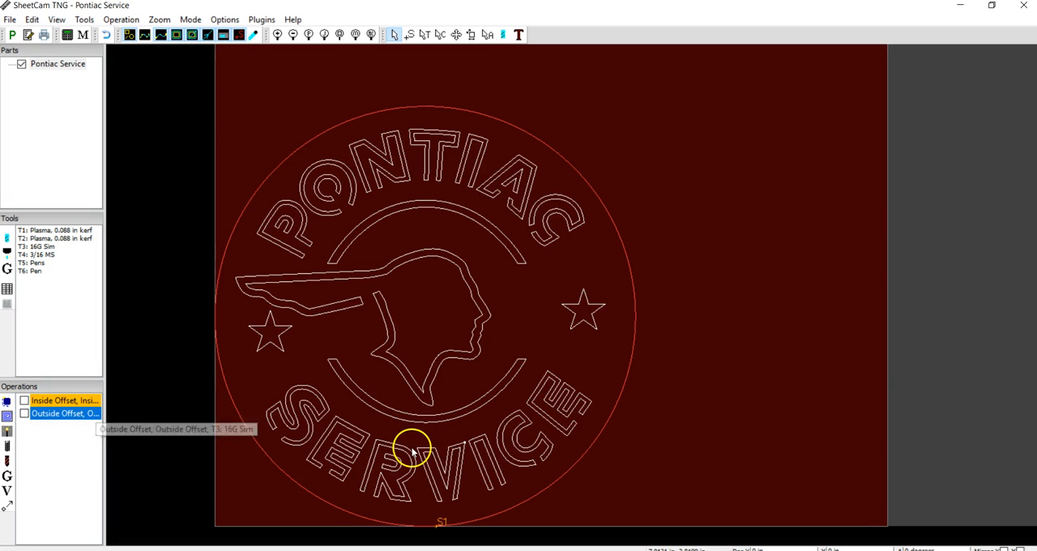
click(160, 34)
mouse_move(160, 34)
mouse_down()
mouse_move(373, 191)
mouse_move(416, 288)
mouse_up()
drag(489, 316, 267, 123)
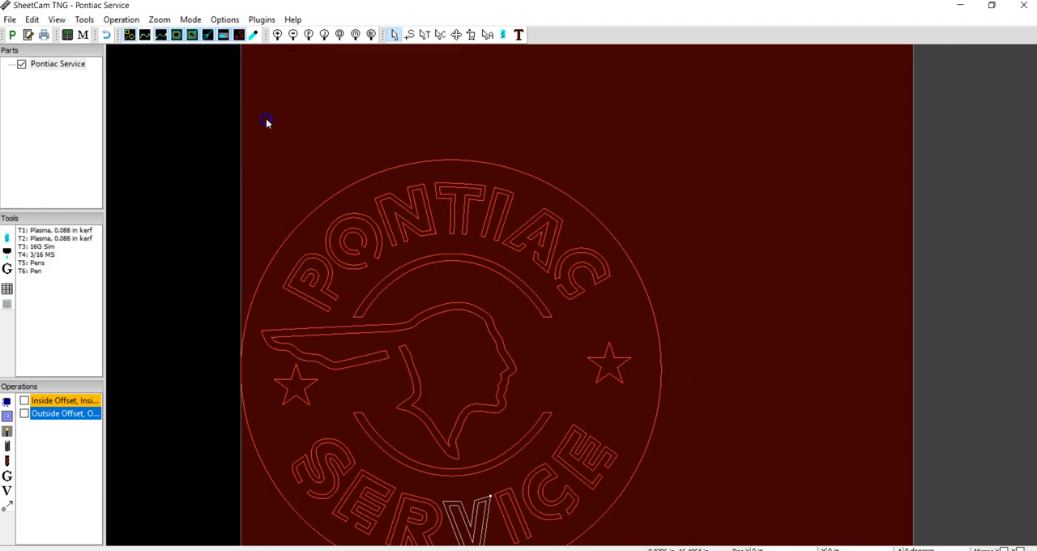
drag(470, 422, 444, 368)
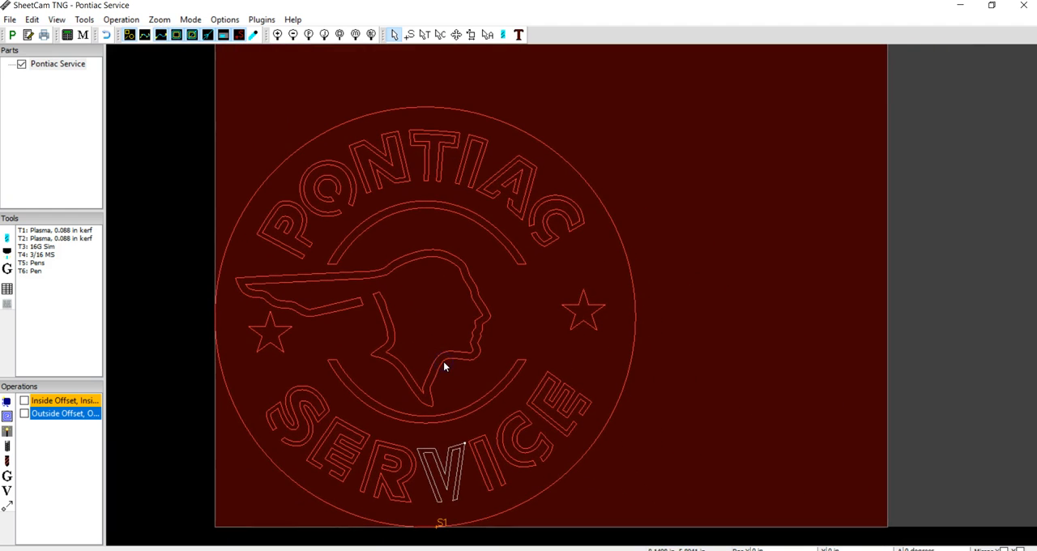